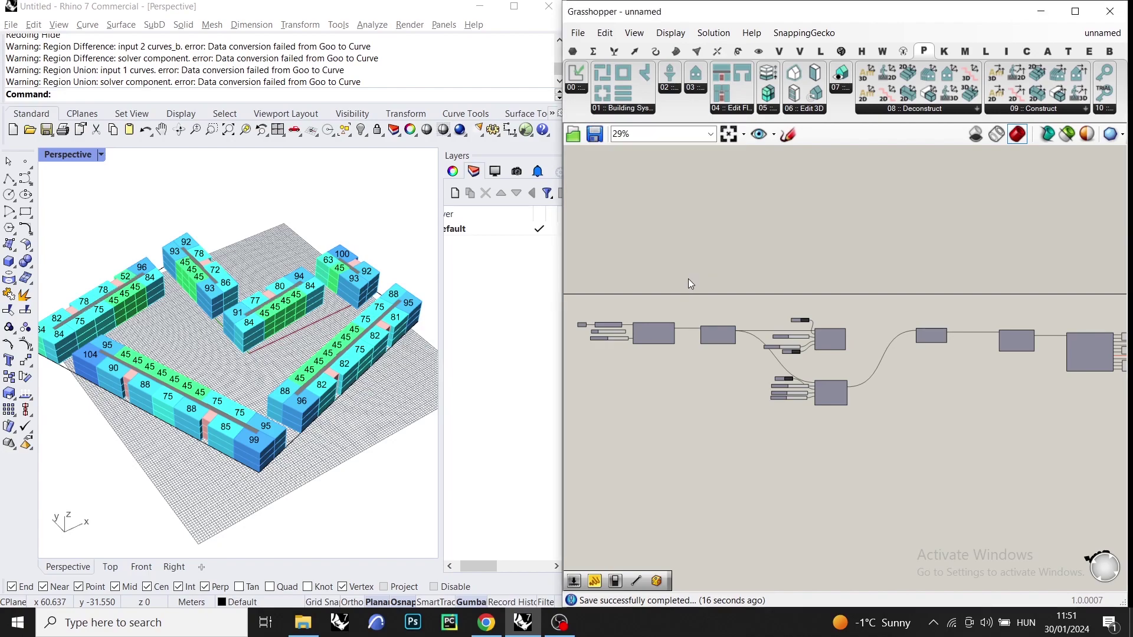
Add a Parallel Building System component to the canvas, directly below the Boundary Building System.
click(631, 117)
scroll(837, 374, up, 4)
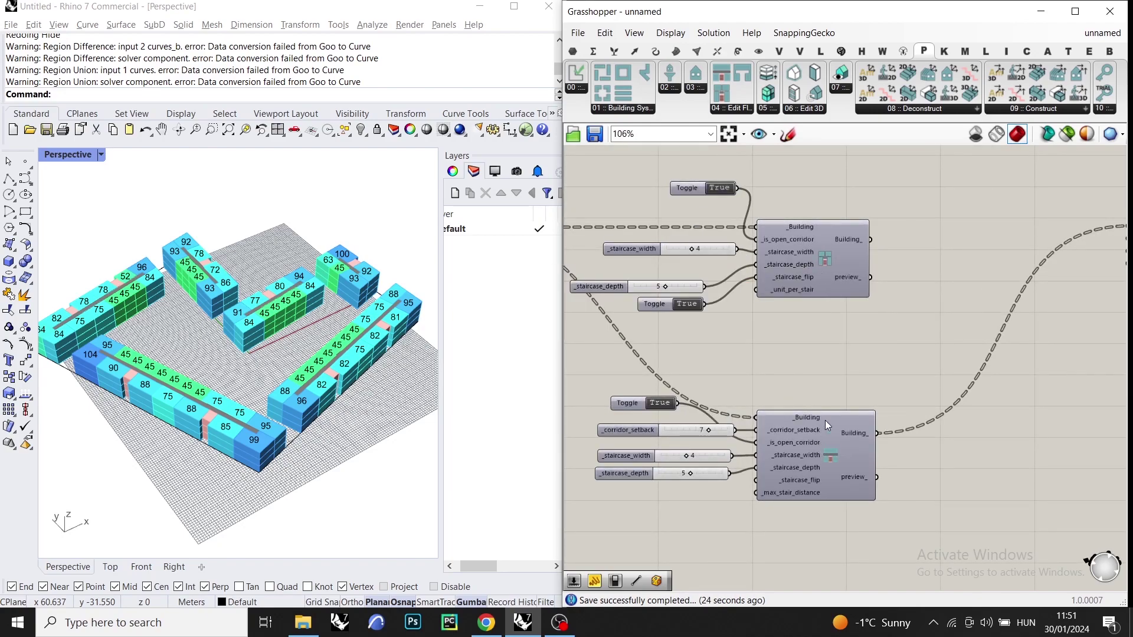
scroll(692, 374, down, 3)
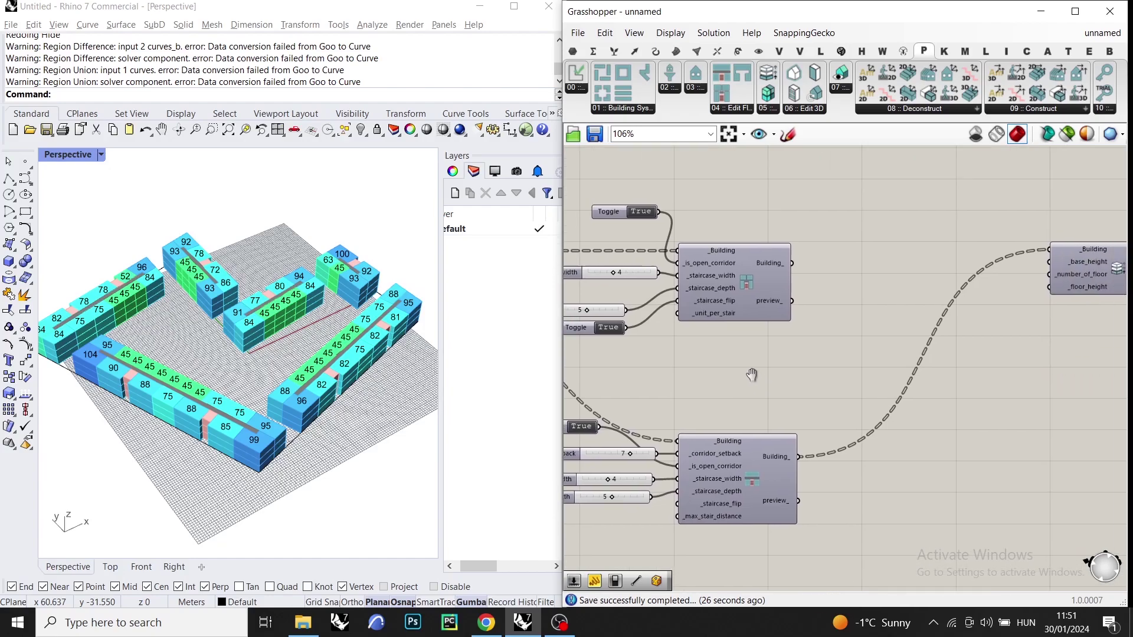
scroll(692, 374, down, 1)
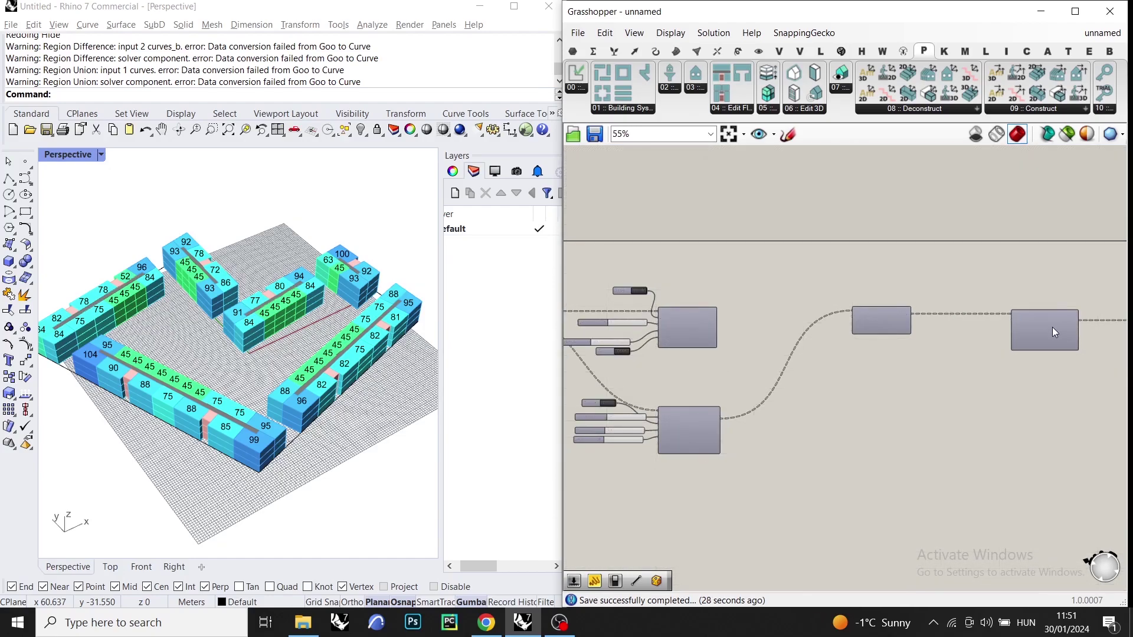
scroll(1054, 325, up, 3)
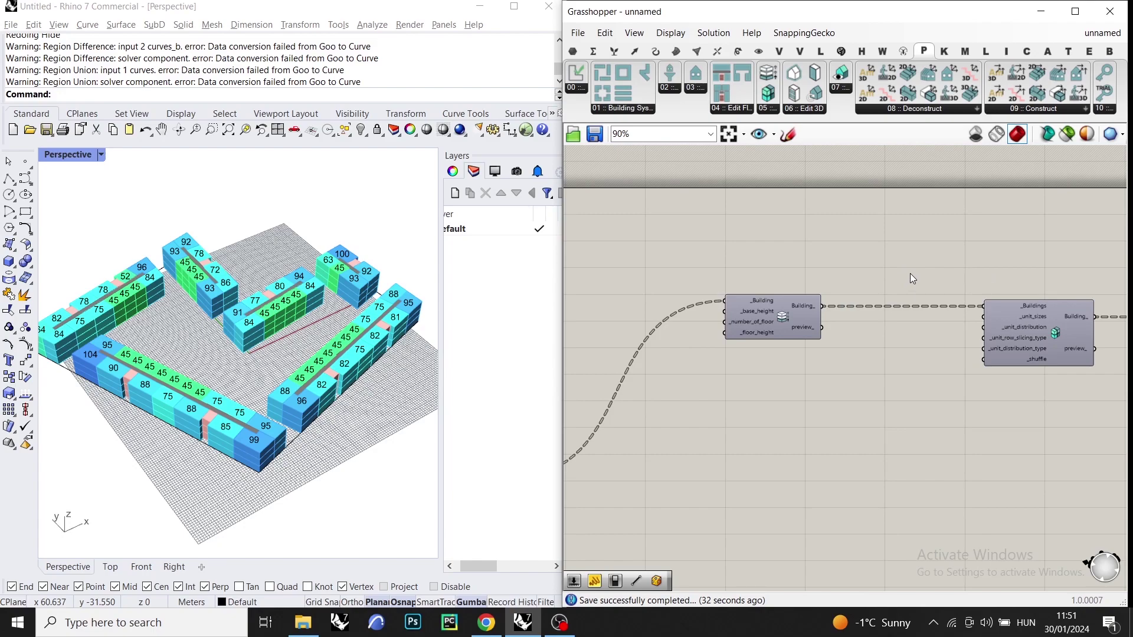
scroll(909, 259, down, 3)
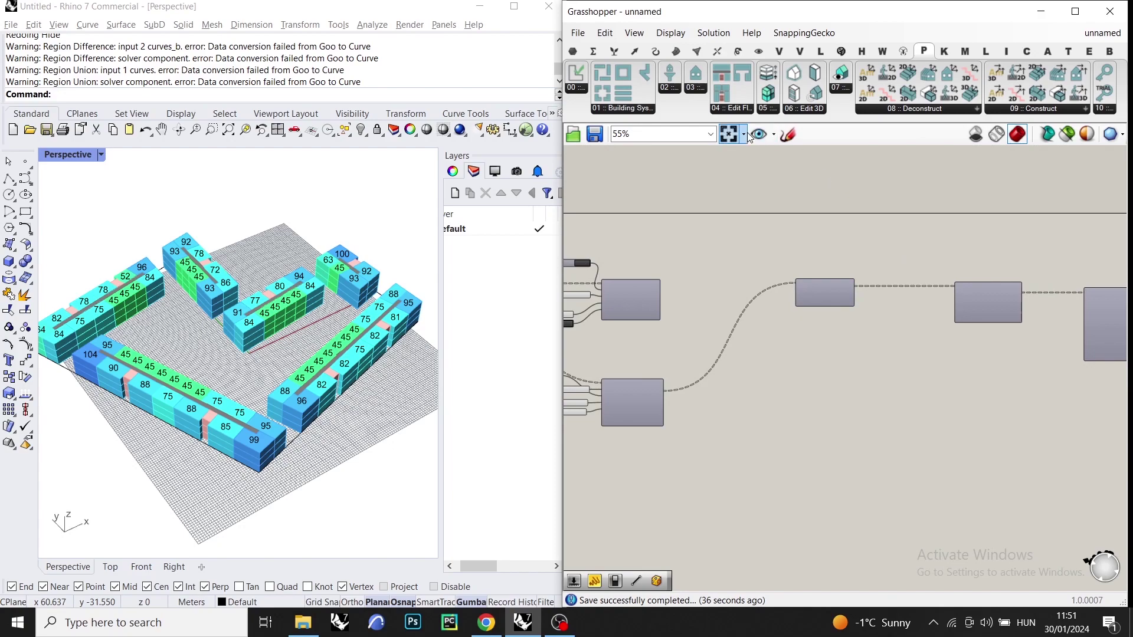
click(633, 110)
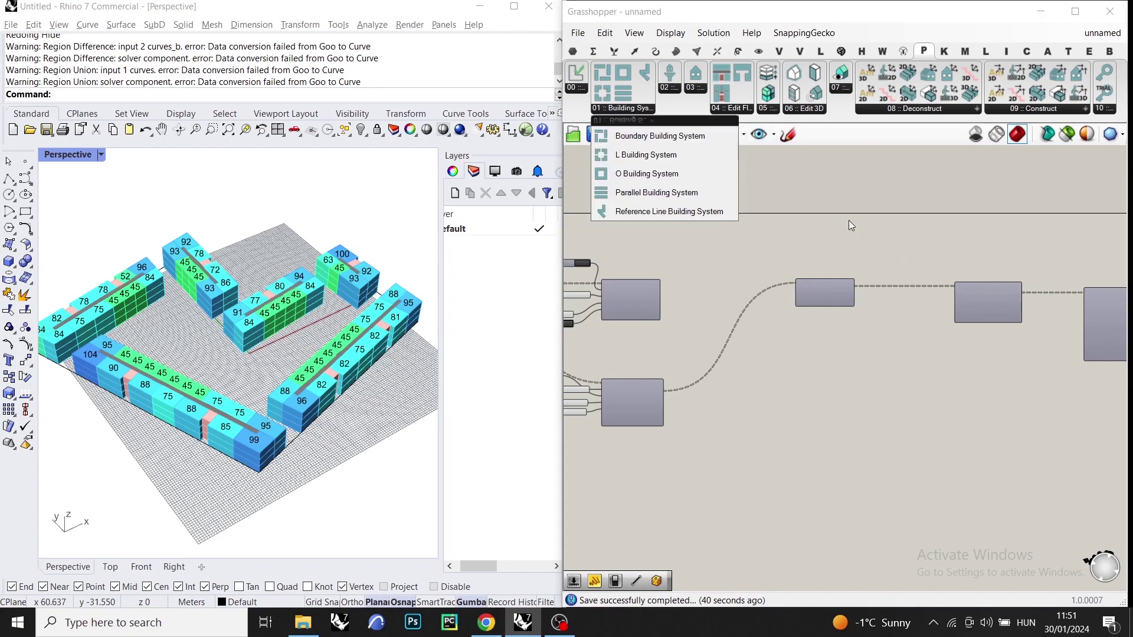
drag(724, 192, 727, 303)
scroll(827, 296, down, 3)
scroll(771, 354, up, 5)
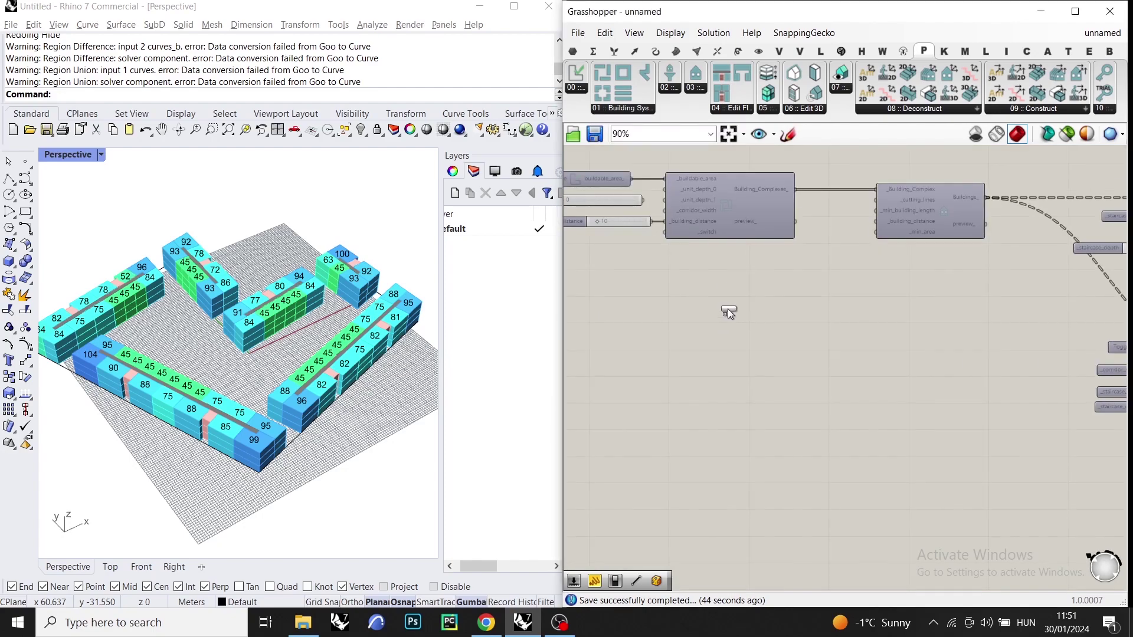
click(728, 303)
right_drag(728, 304, 732, 360)
Turn off the preview of the group of display components at the end of the definition.
scroll(732, 360, down, 5)
right_drag(1051, 262, 992, 261)
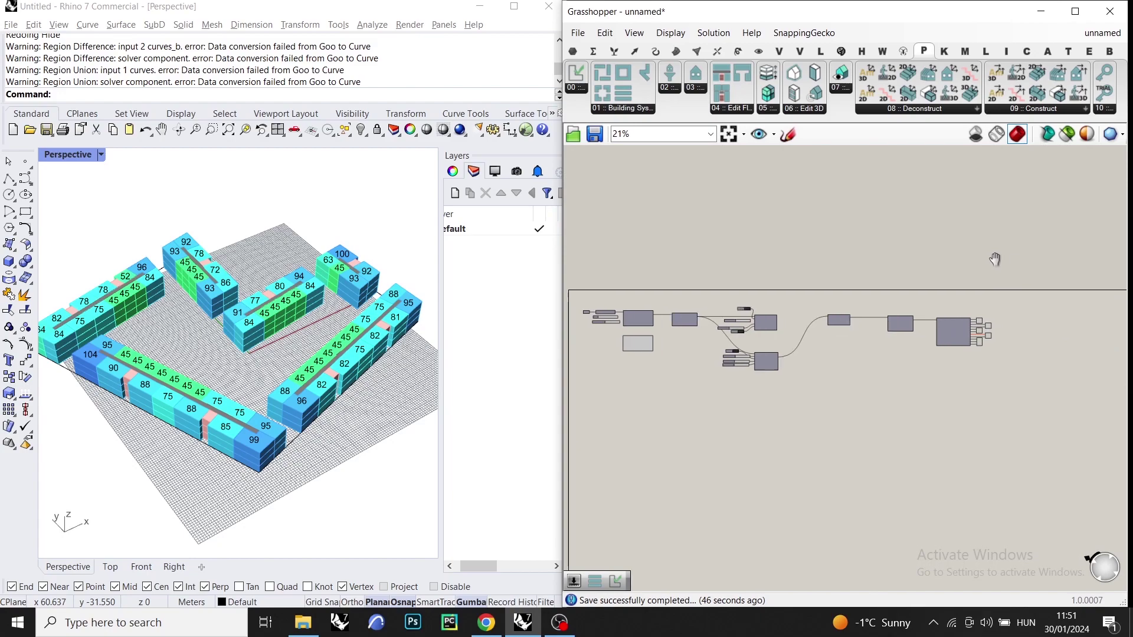
drag(1015, 263, 961, 345)
middle_click(963, 353)
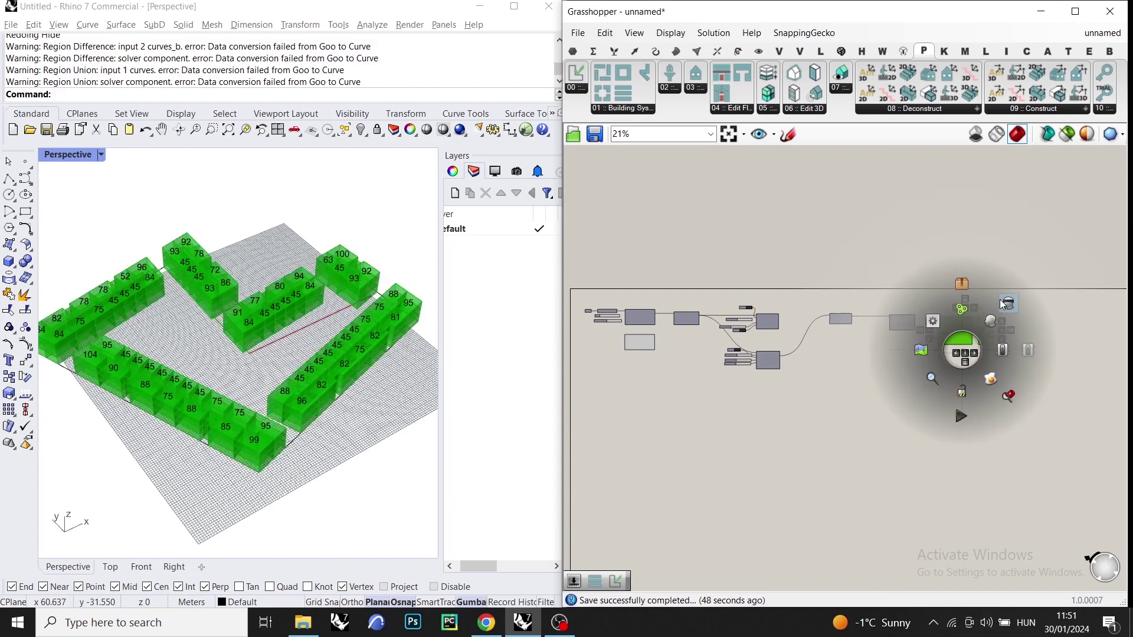
click(1004, 304)
Connect the buildable_area output to the Parallel Building System's _buildable_area input and align the two building system components further from their inputs.
scroll(601, 335, up, 5)
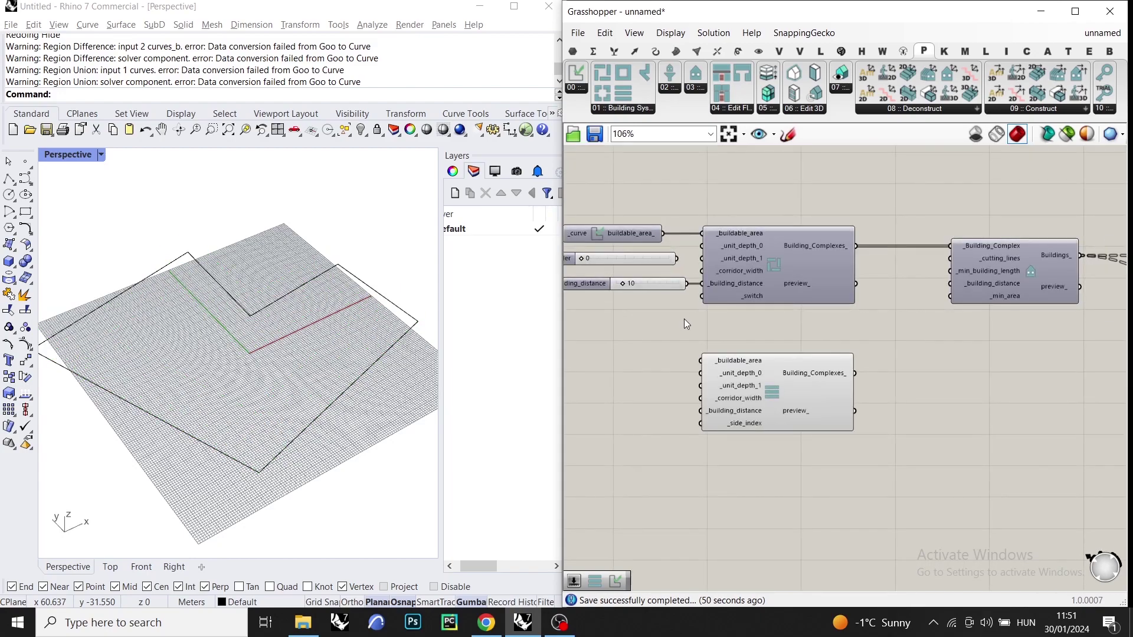
drag(663, 233, 702, 360)
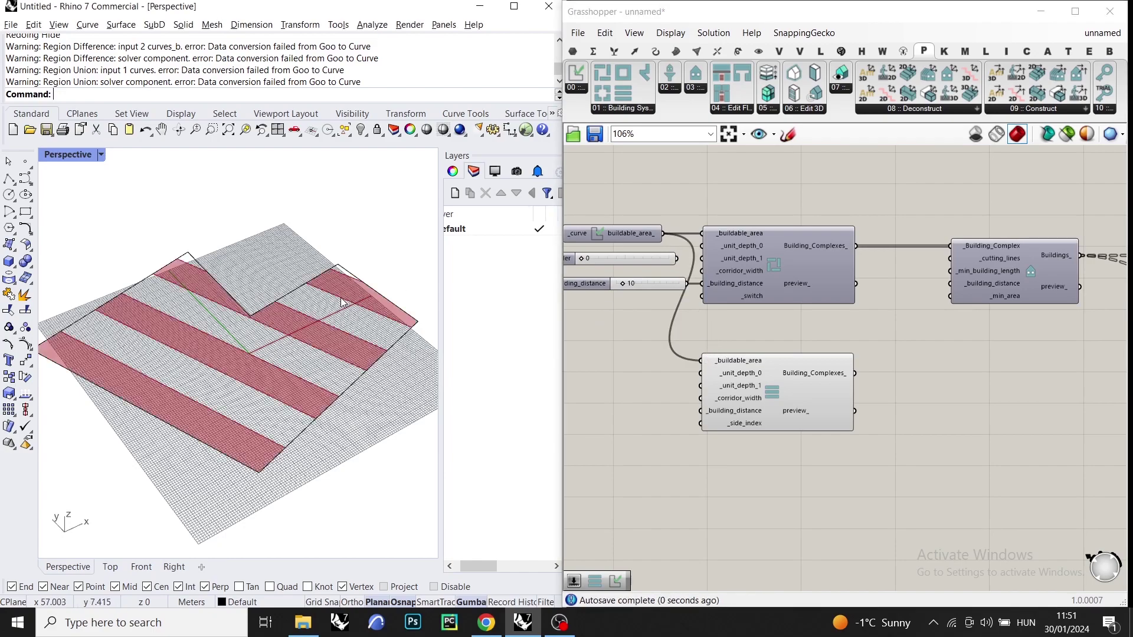
drag(781, 253, 813, 254)
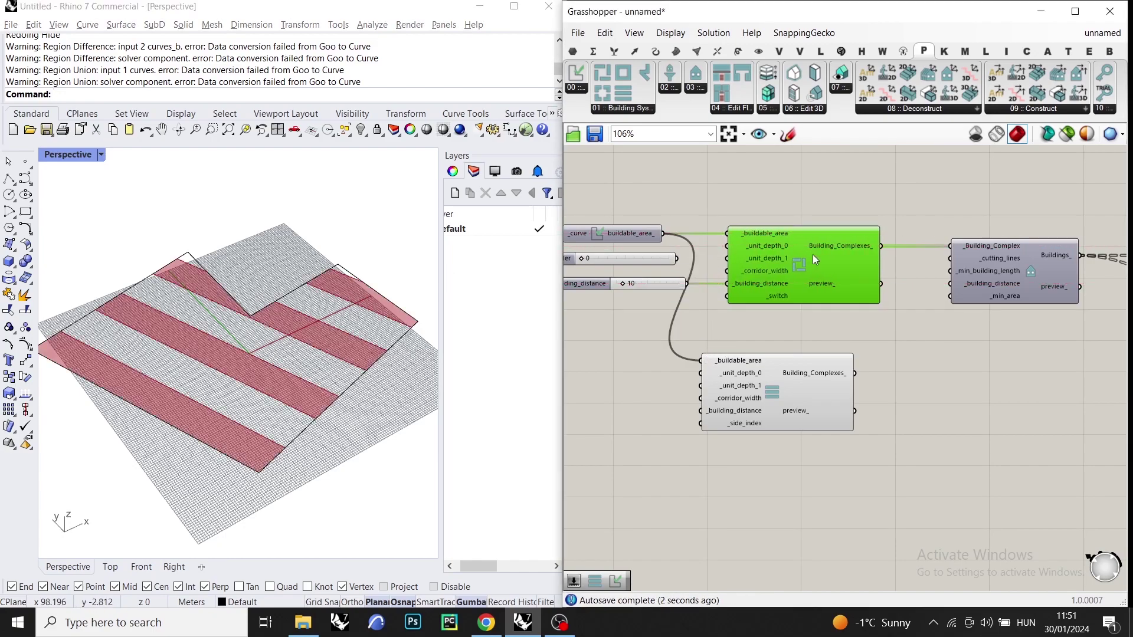
drag(773, 380, 789, 386)
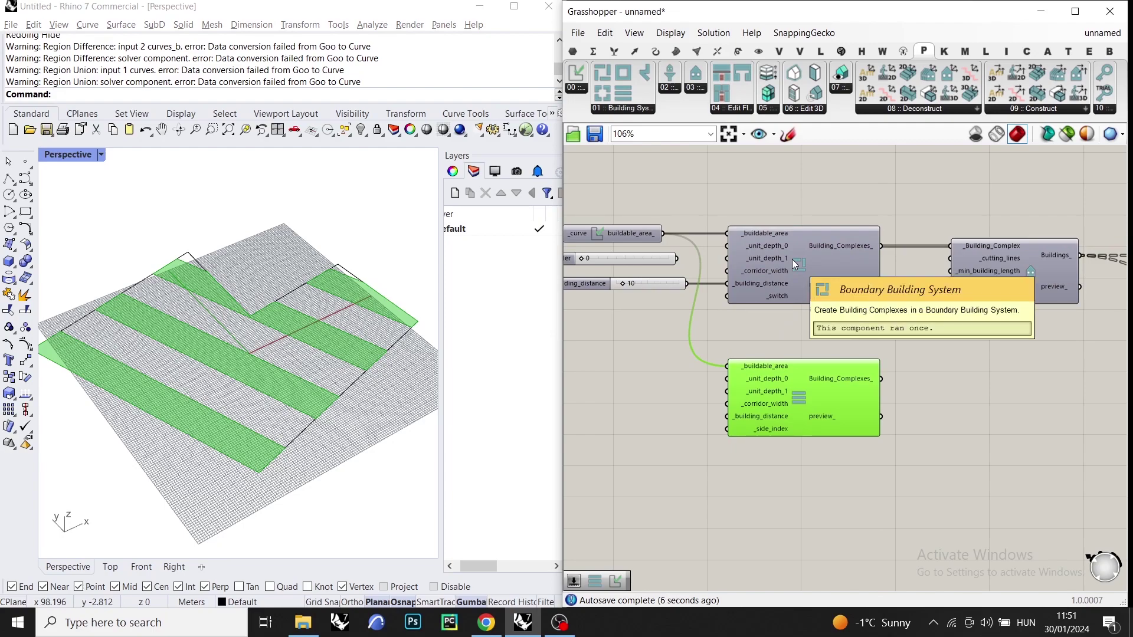
Add a number slider with the value 3 and connect it to the Parallel Building System's _side_index input.
click(522, 305)
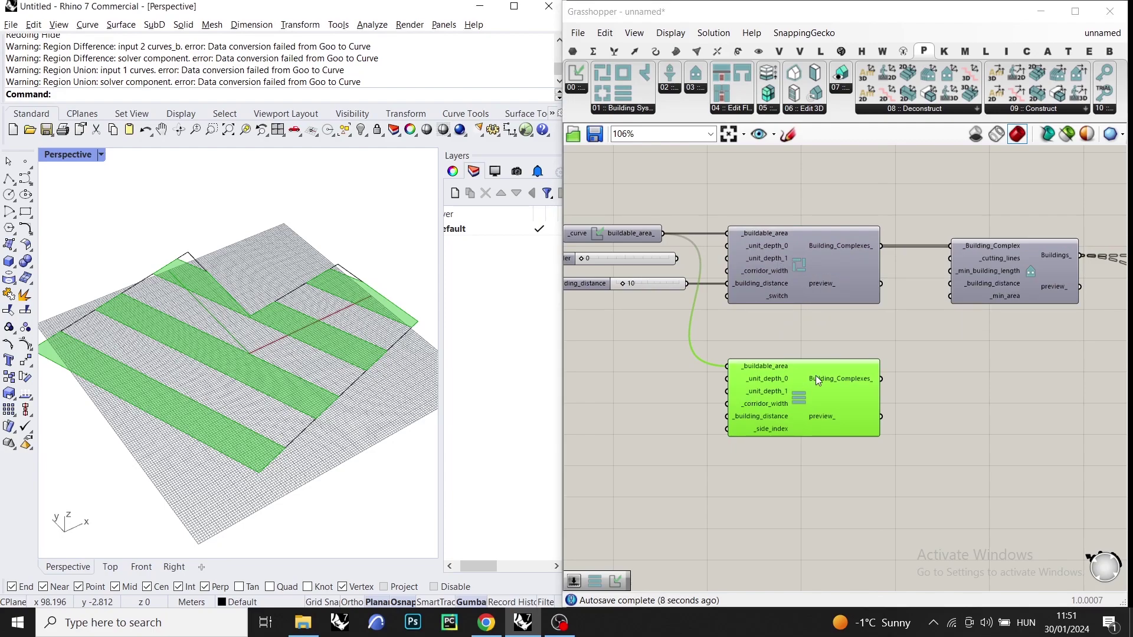
scroll(274, 302, down, 2)
right_drag(275, 302, 270, 329)
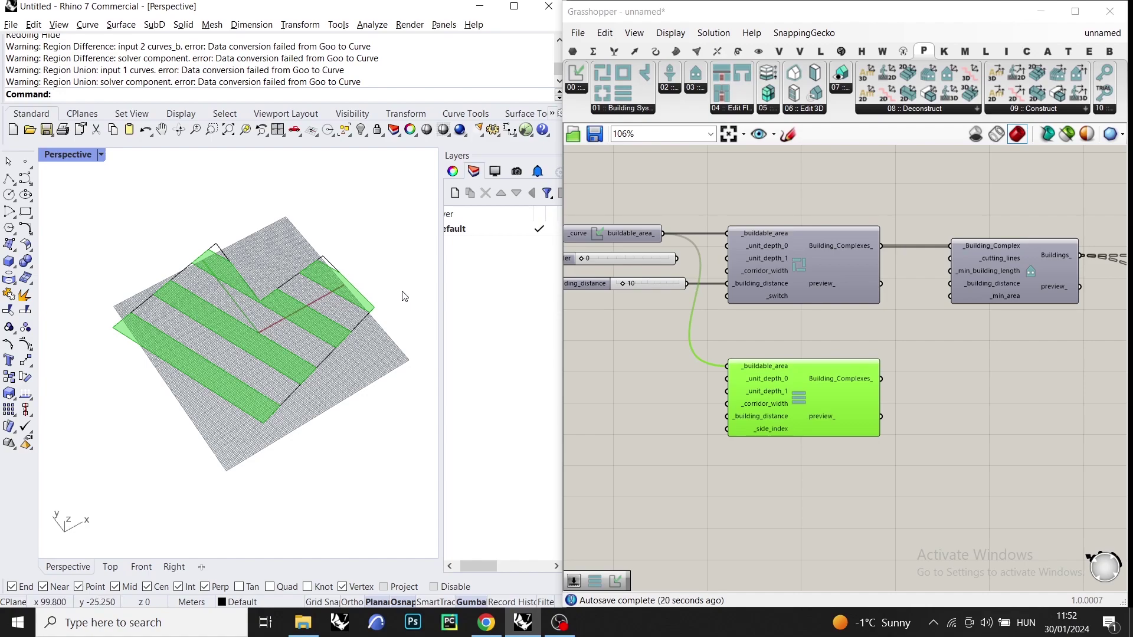
mouse_move(756, 437)
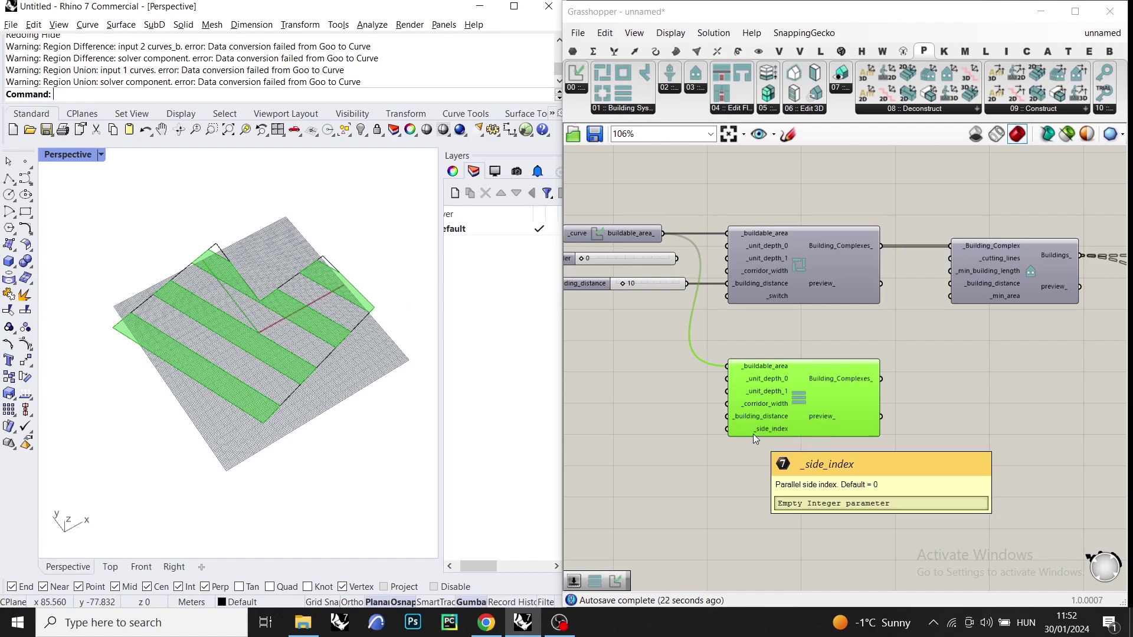
click(659, 445)
double_click(657, 444)
text(3)
key(Return)
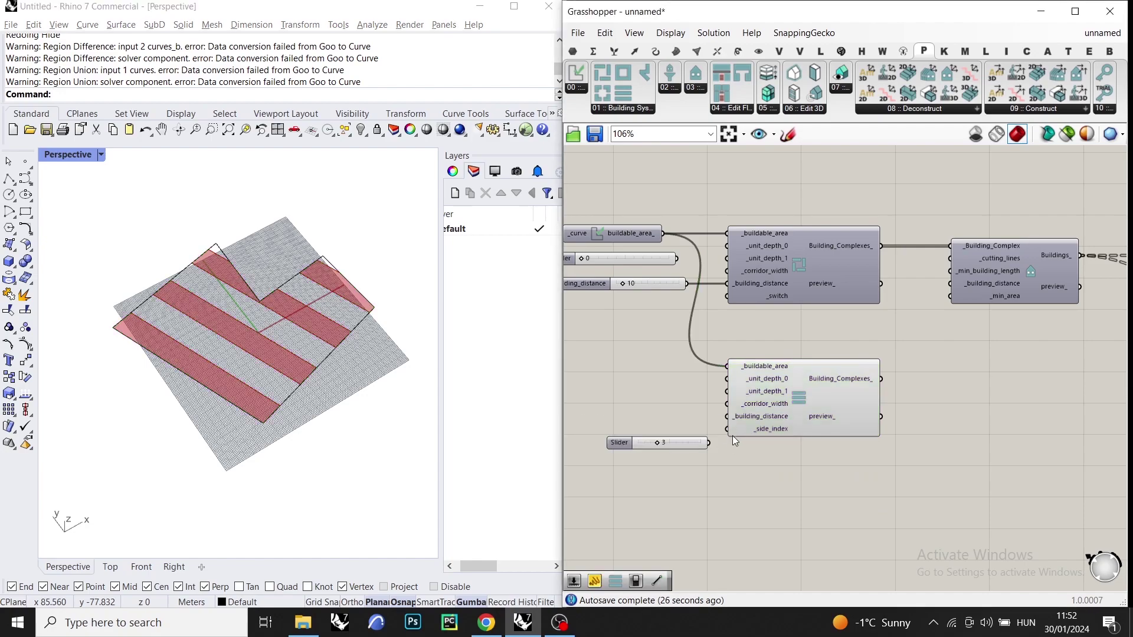
drag(732, 432, 703, 399)
scroll(692, 440, up, 4)
scroll(660, 376, down, 4)
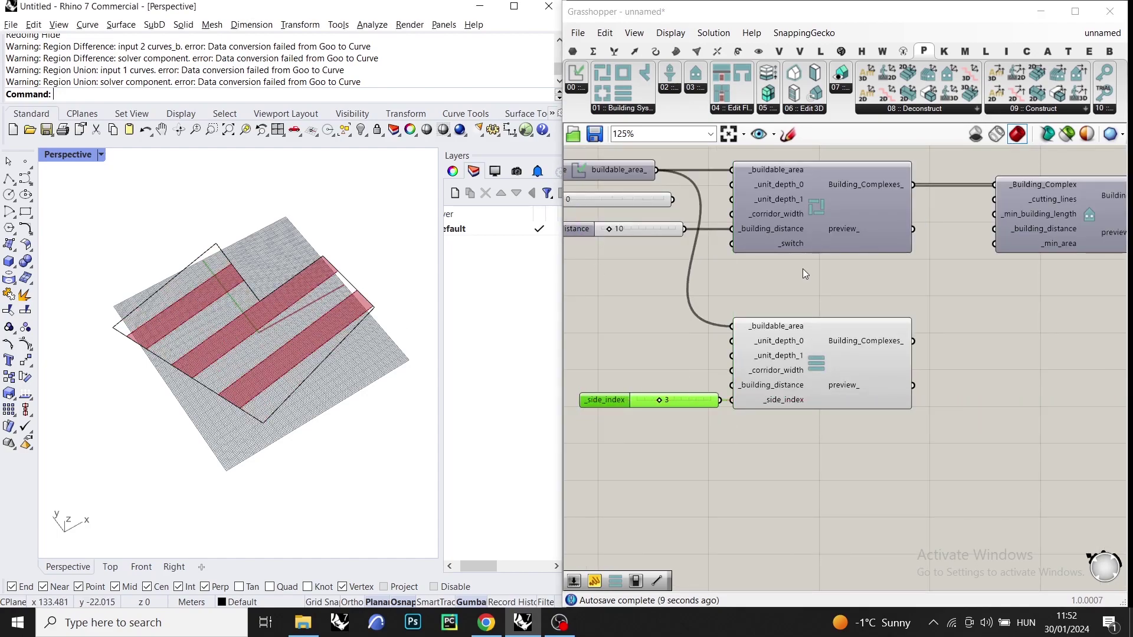
Replace the source of the downstream _Building_Complex input with the Parallel Building System's Building_Complexes output.
scroll(798, 268, down, 1)
right_drag(798, 268, 714, 312)
drag(802, 372, 876, 239)
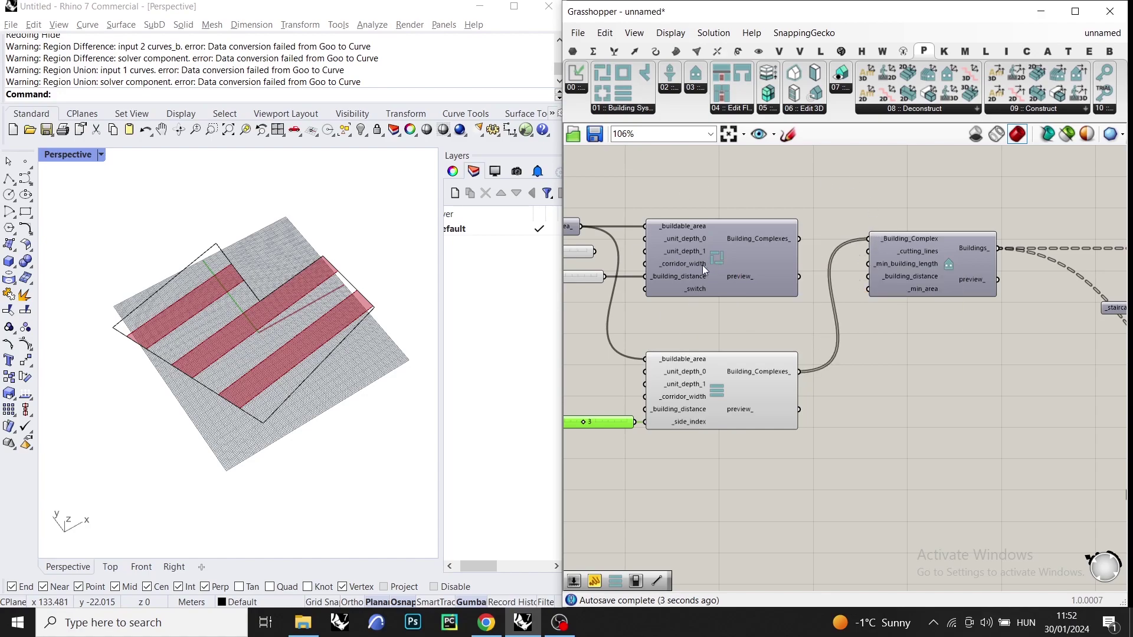
Turn the preview of the display components at the end of the definition back on.
scroll(672, 321, down, 8)
right_drag(956, 269, 855, 268)
scroll(861, 271, up, 2)
drag(1030, 272, 932, 388)
middle_click(933, 388)
click(961, 360)
Examine the generated parallel building blocks and their unit areas from several angles in the Perspective view.
click(795, 441)
scroll(344, 313, up, 3)
right_drag(344, 313, 210, 272)
scroll(147, 298, down, 5)
scroll(187, 309, up, 4)
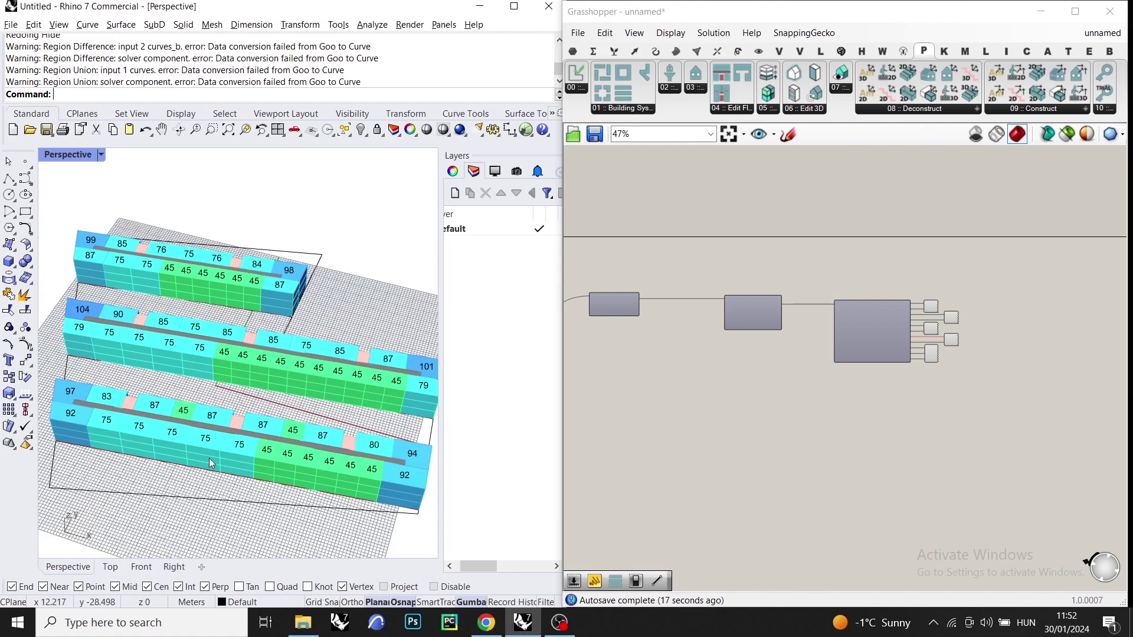
right_drag(405, 400, 312, 328)
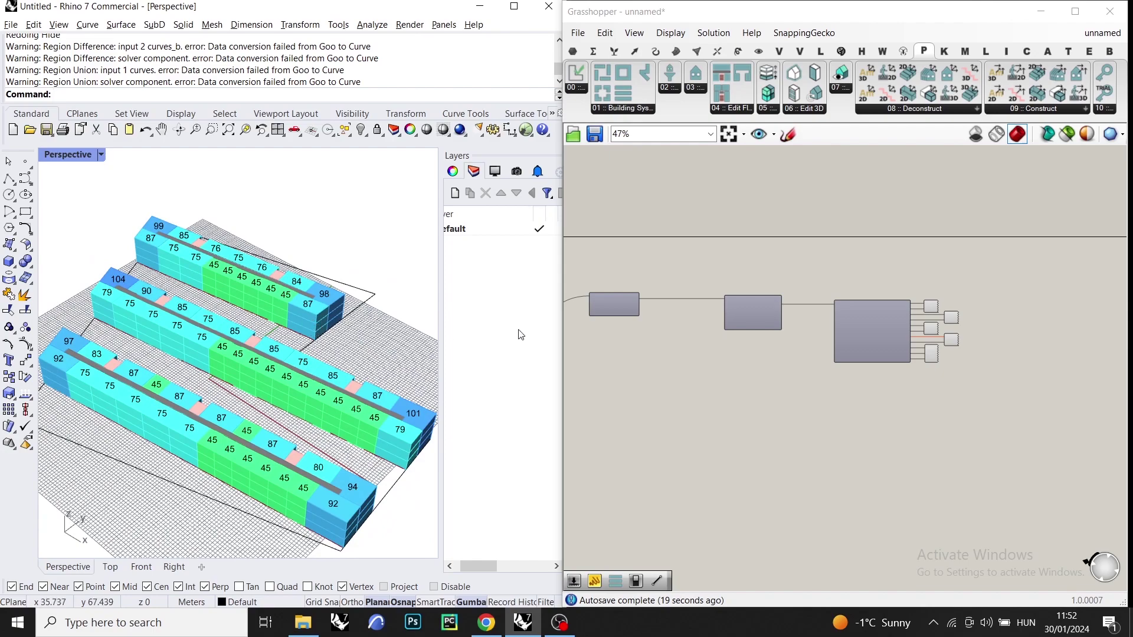
scroll(653, 367, down, 4)
Inspect the Parallel Building System component's inputs and its link to the building component on the canvas.
scroll(632, 334, up, 10)
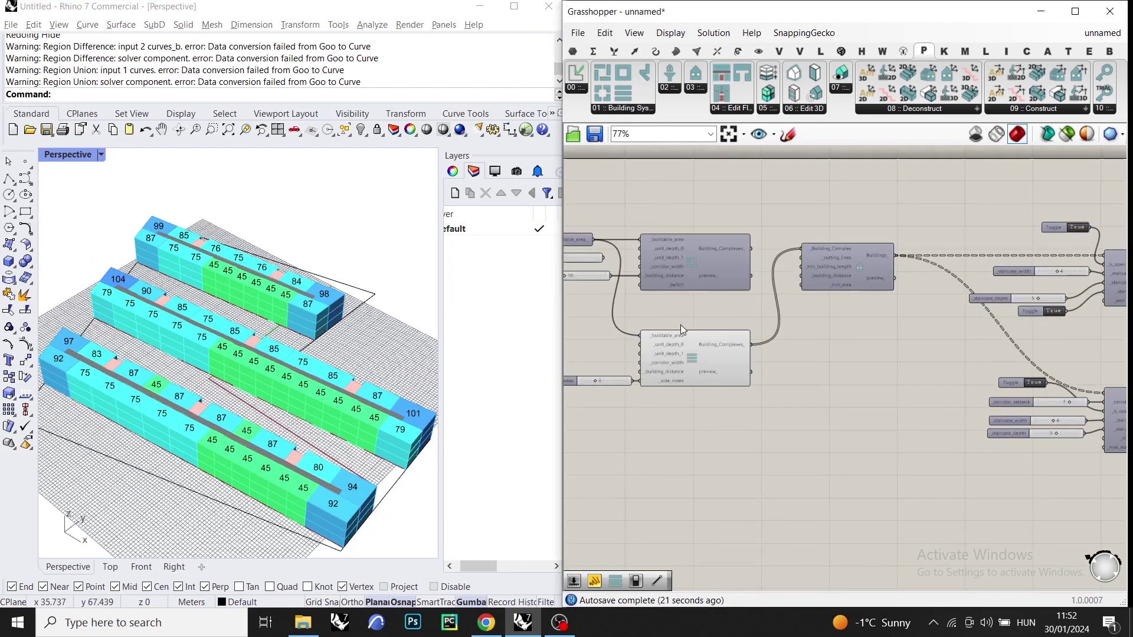
right_drag(681, 324, 758, 302)
drag(763, 282, 636, 410)
drag(773, 364, 773, 351)
click(812, 256)
right_drag(812, 256, 716, 306)
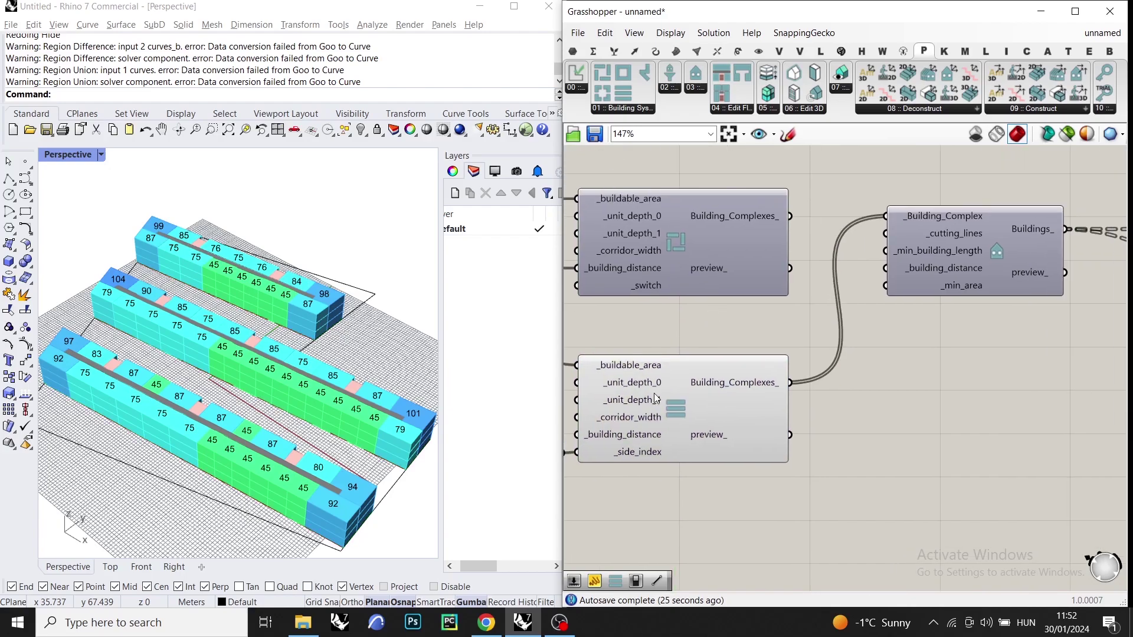
scroll(682, 398, down, 8)
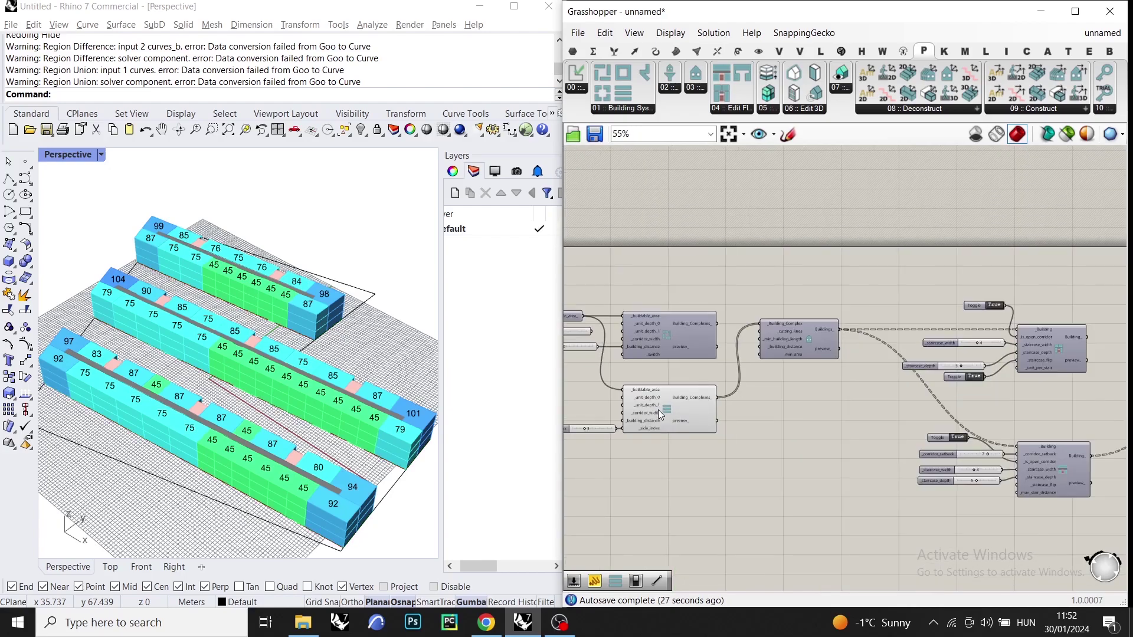
Hide the preview of the unit display components at the far end of the definition.
right_drag(928, 320, 870, 334)
right_drag(1029, 334, 878, 343)
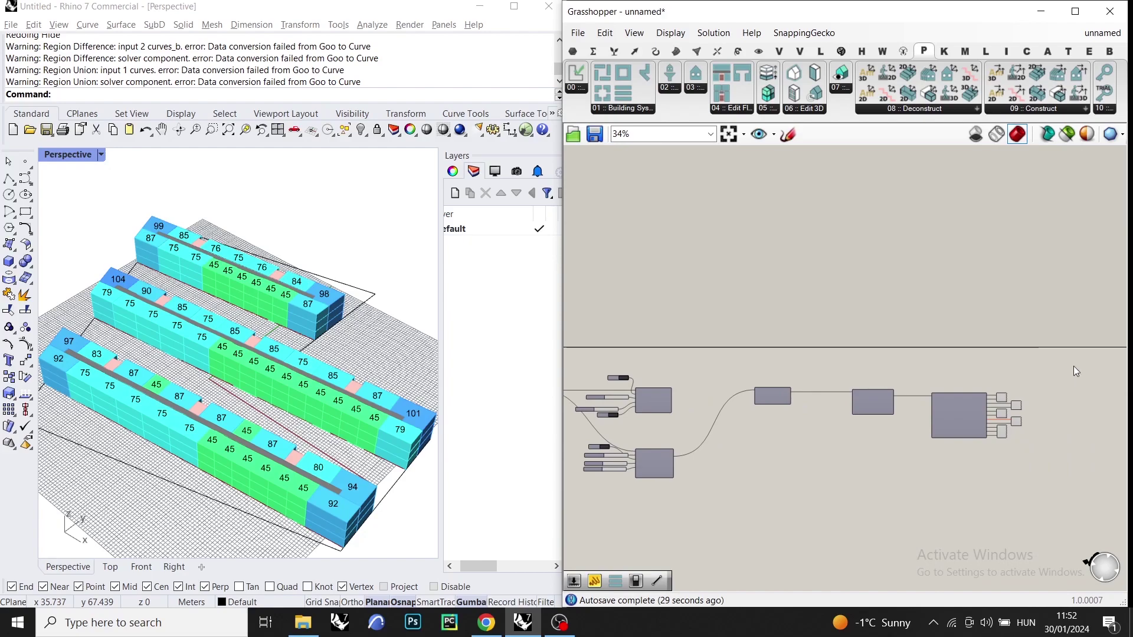
drag(1057, 364, 989, 499)
middle_click(990, 498)
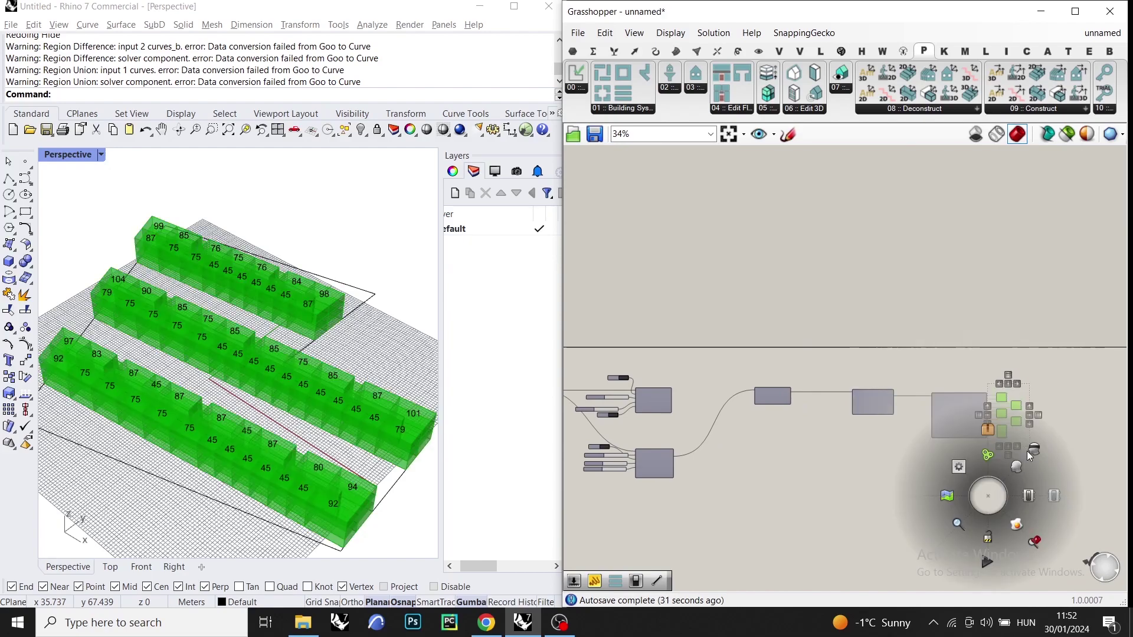
click(1031, 451)
Disconnect the Parallel Building System's Building_Complexes output from the _Building_Complex input.
right_drag(720, 422, 999, 366)
scroll(741, 360, up, 5)
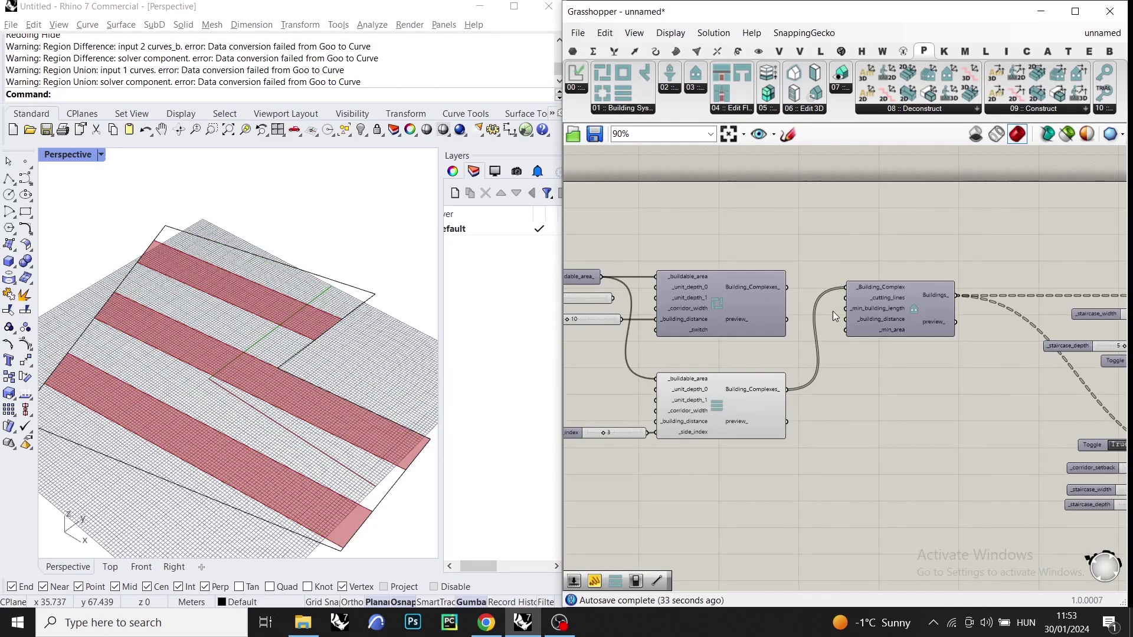
ctrl+drag(845, 288, 786, 389)
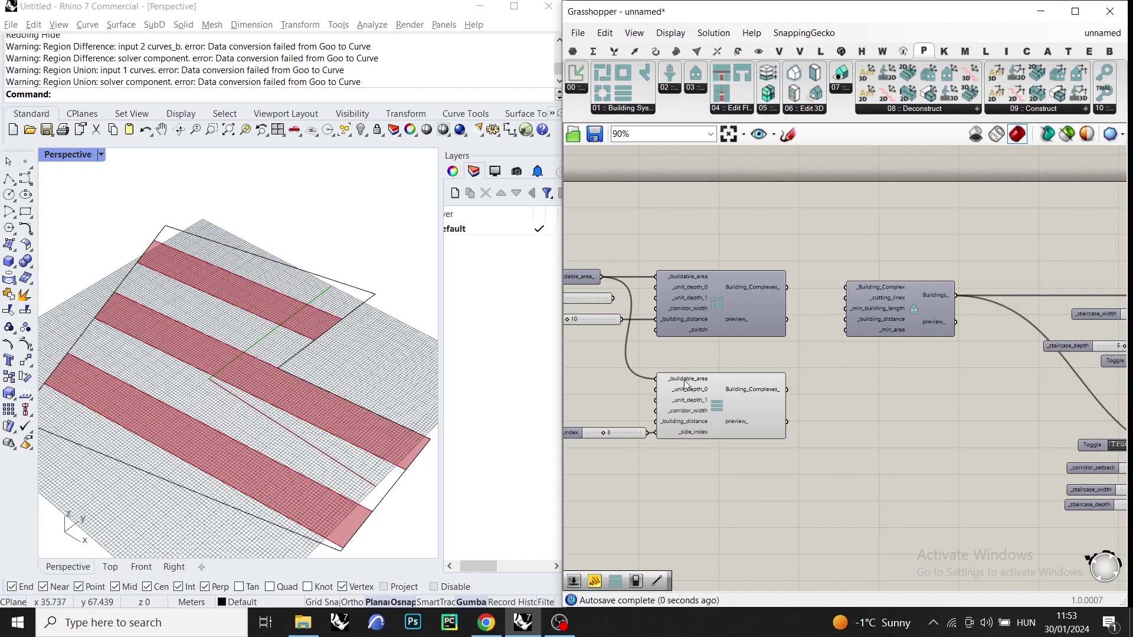
Set the _side_index slider to 6 and view the resulting strips in the Perspective view.
right_drag(640, 379, 840, 344)
scroll(790, 401, up, 6)
drag(788, 399, 733, 405)
right_drag(312, 366, 266, 391)
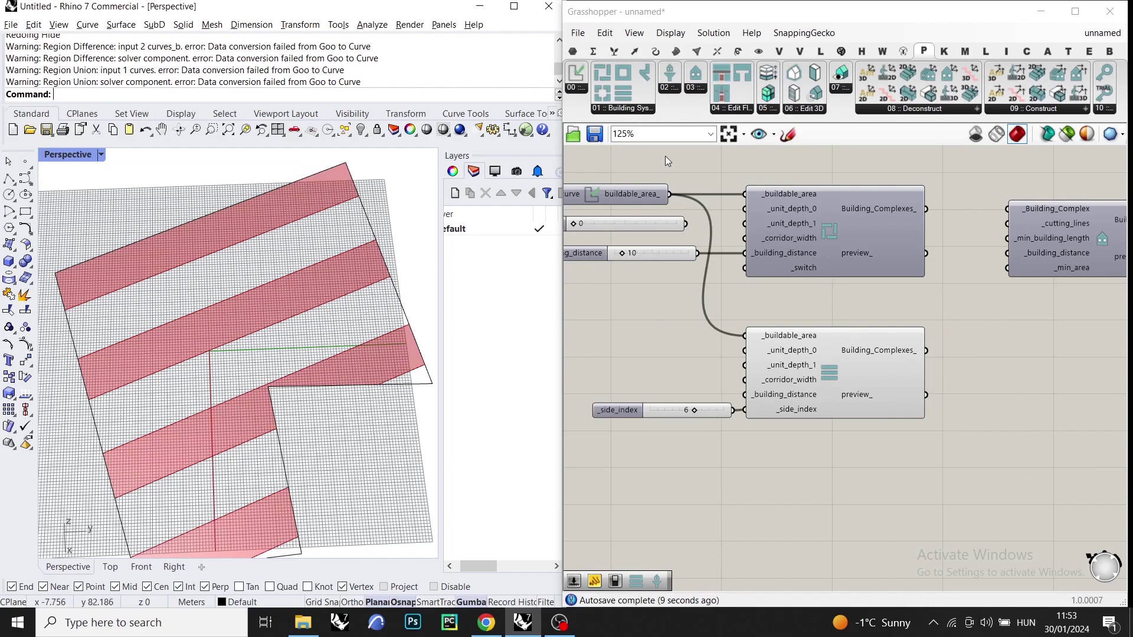
scroll(346, 254, down, 2)
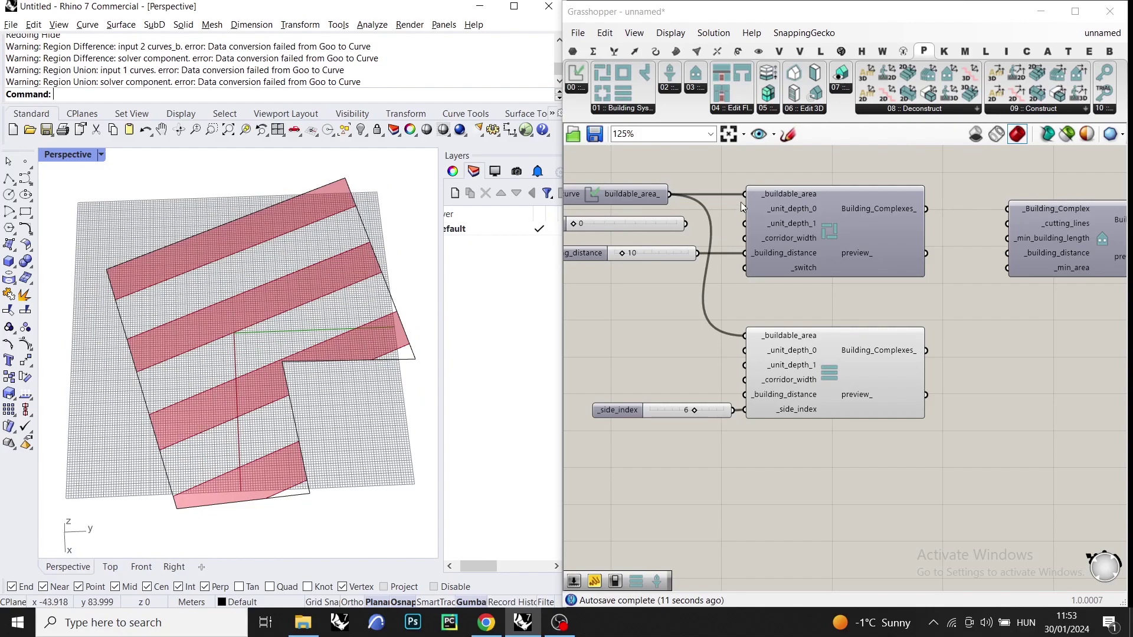
Add a Building Complex Filter component and connect the Parallel Building System's Building_Complexes output to its _Building_Complex input.
click(676, 93)
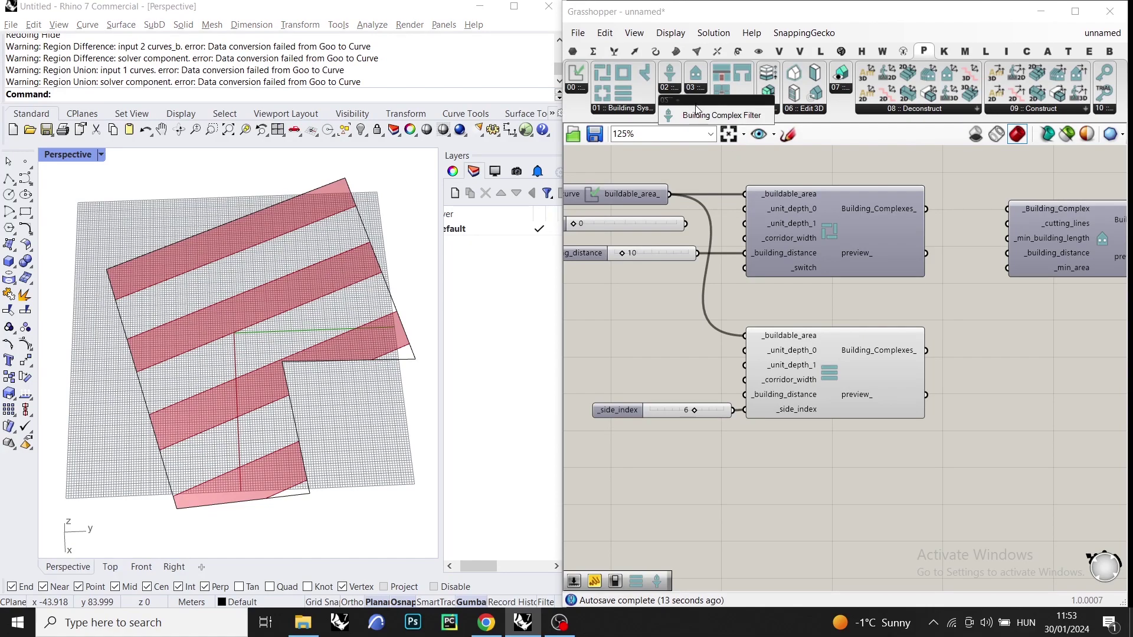
drag(697, 109, 1062, 386)
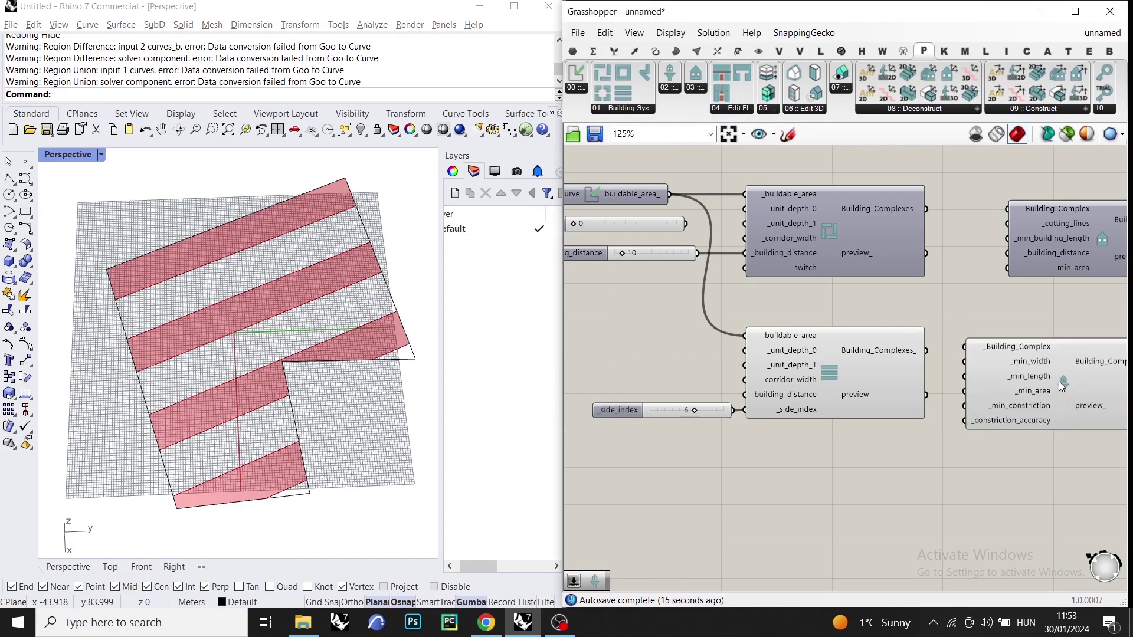
right_drag(1062, 387, 997, 362)
right_drag(781, 327, 690, 301)
drag(807, 304, 816, 308)
click(875, 261)
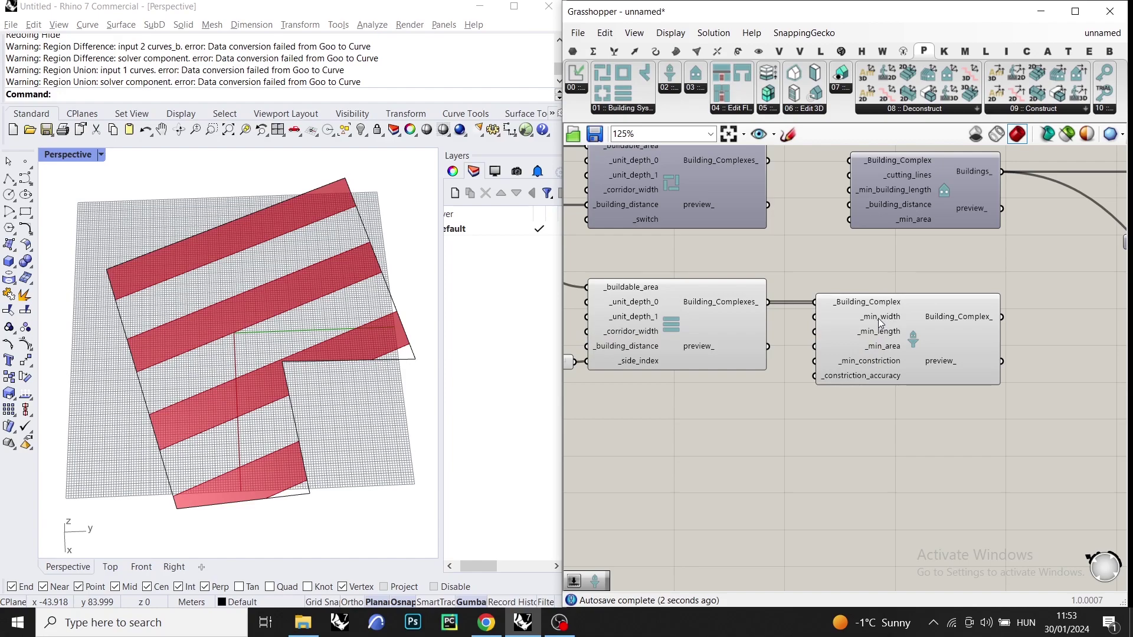
Move the Building Complex Filter further away from the Parallel Building System to make room for its inputs.
mouse_move(879, 323)
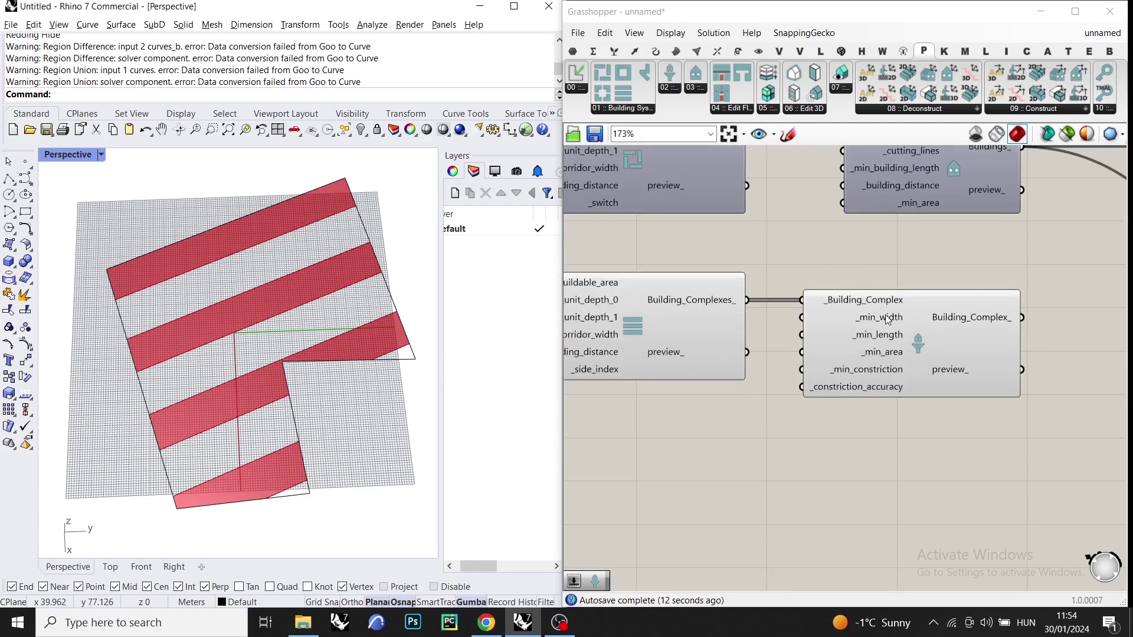
scroll(879, 307, up, 2)
right_drag(820, 268, 734, 215)
drag(779, 299, 921, 330)
click(597, 465)
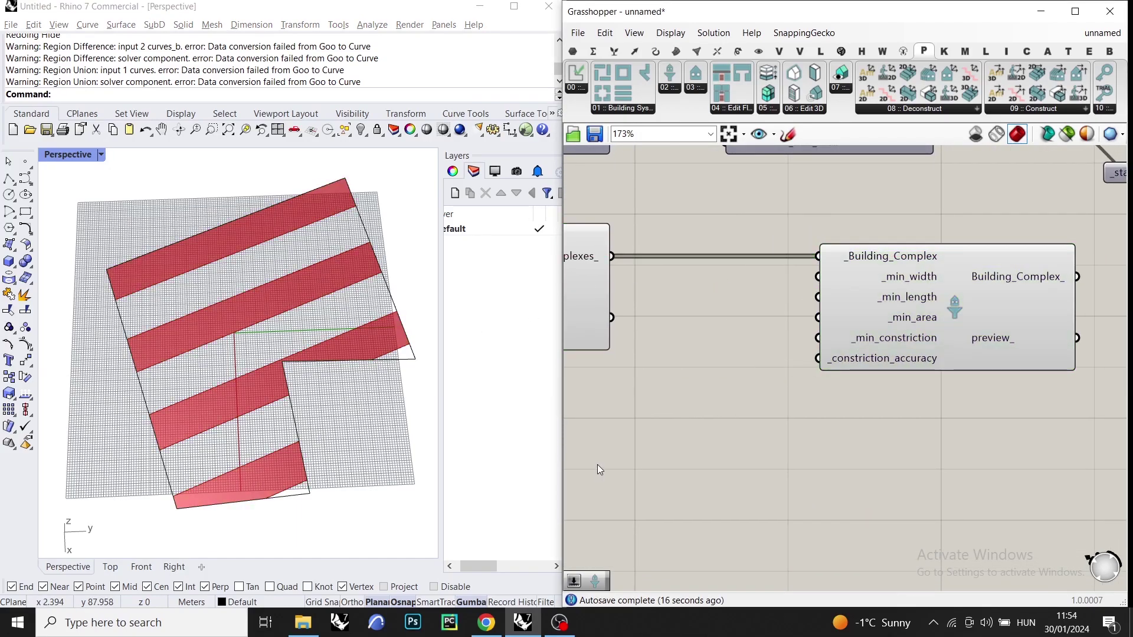
Add a number slider of 1000, connect it to the Building Complex Filter's _min_area input and inspect the filtered output.
double_click(703, 457)
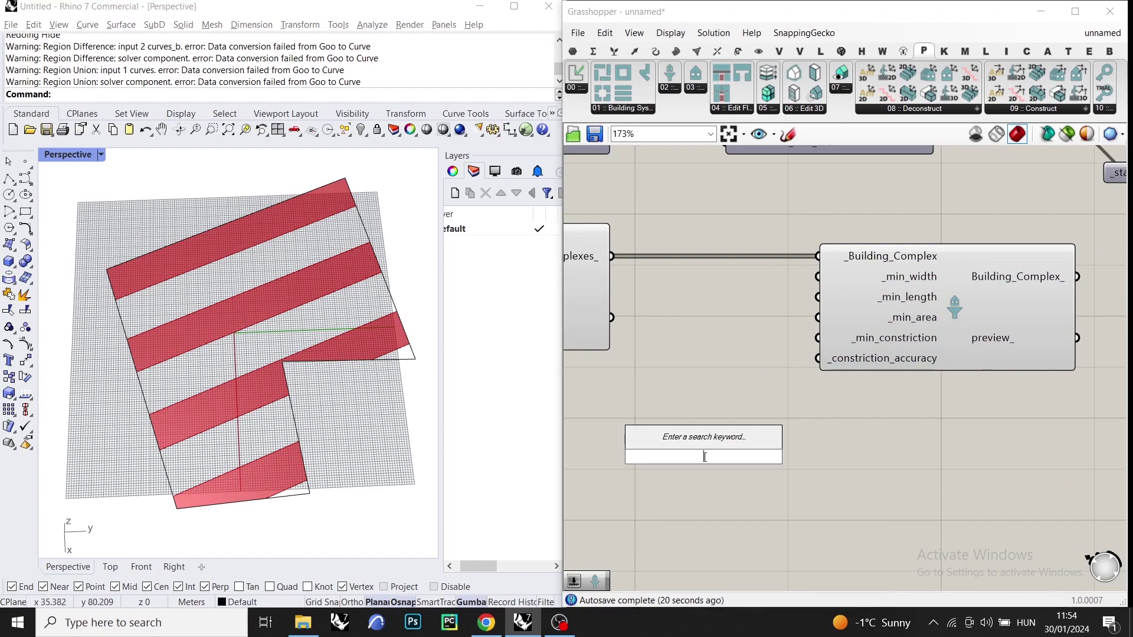
text(1000)
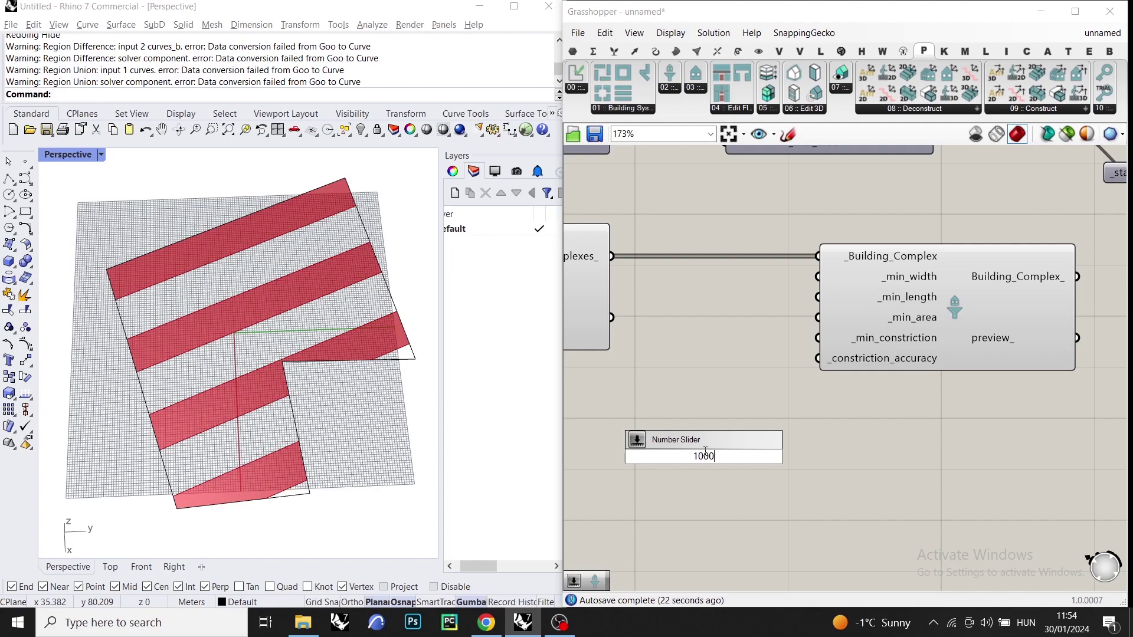
key(Return)
mouse_move(819, 319)
mouse_down()
mouse_move(829, 458)
mouse_move(765, 458)
mouse_move(724, 418)
mouse_up()
click(300, 456)
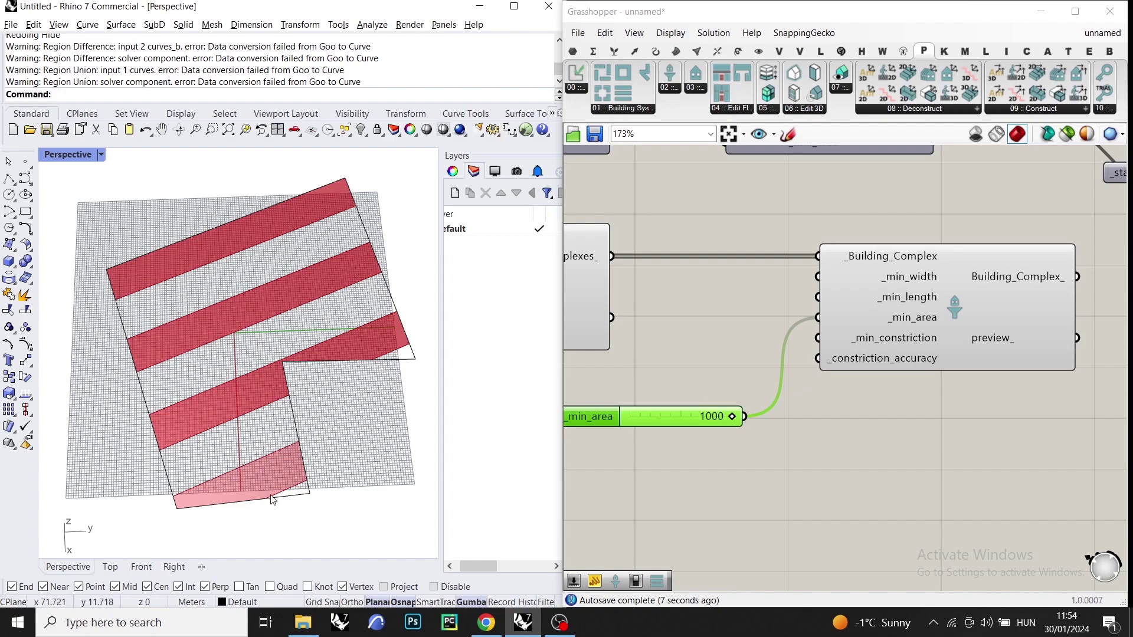
click(918, 302)
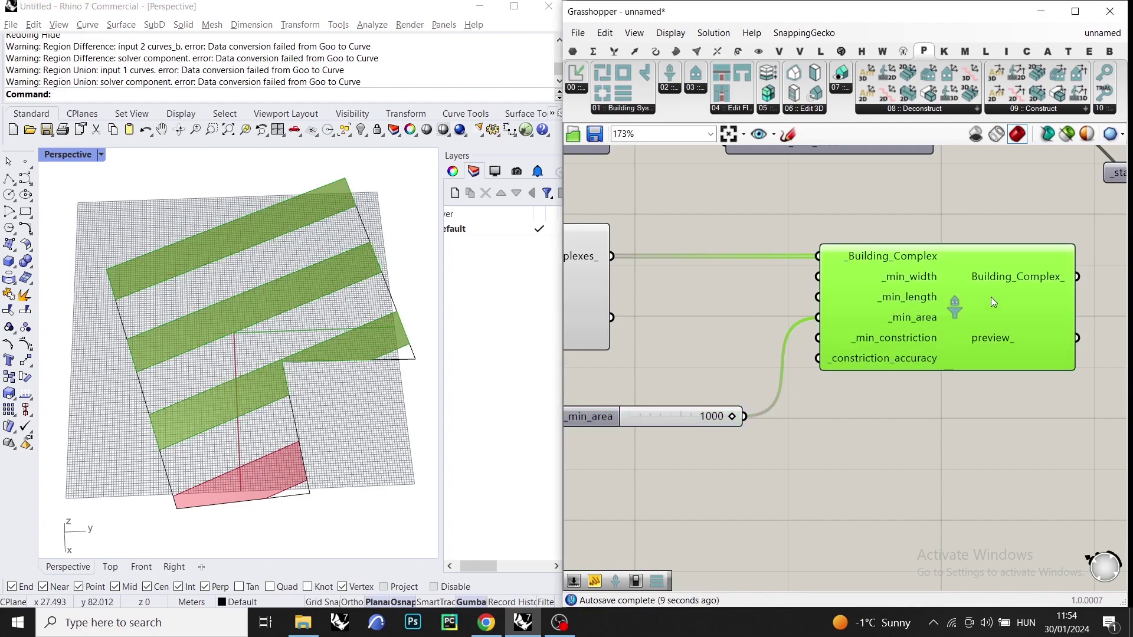
mouse_move(998, 276)
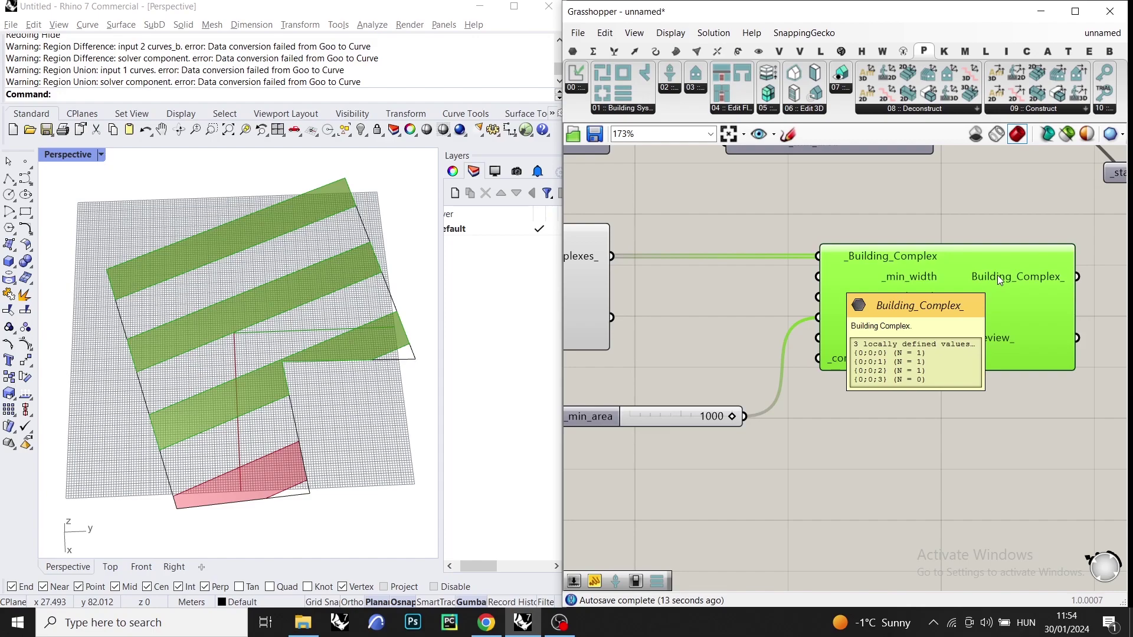
Delete the _min_area slider from the Building Complex Filter.
click(702, 413)
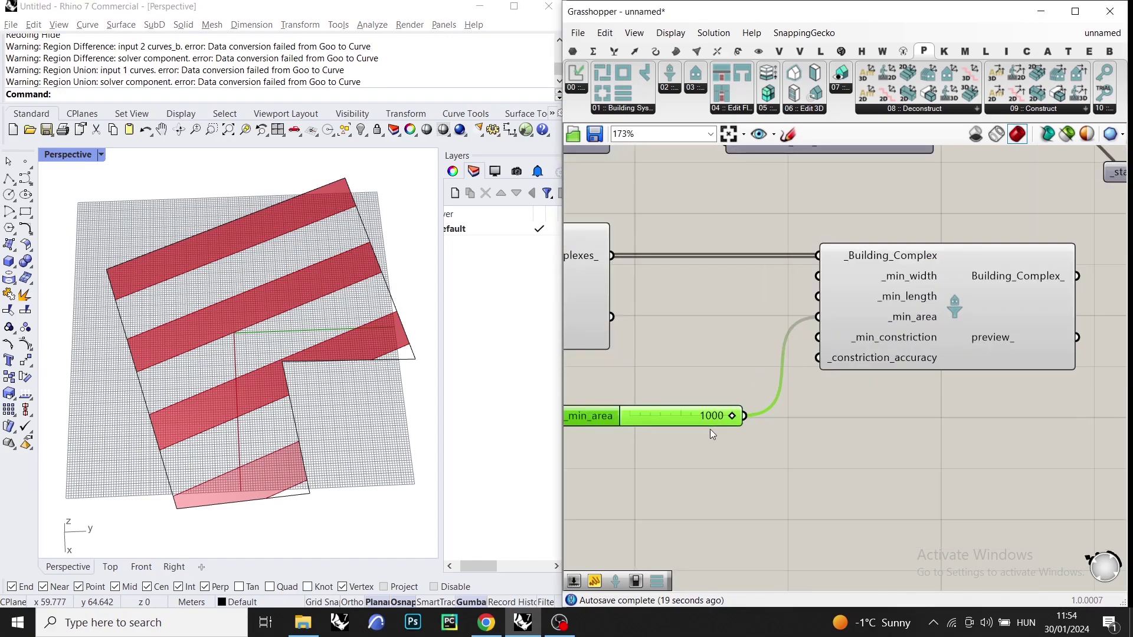
key(Delete)
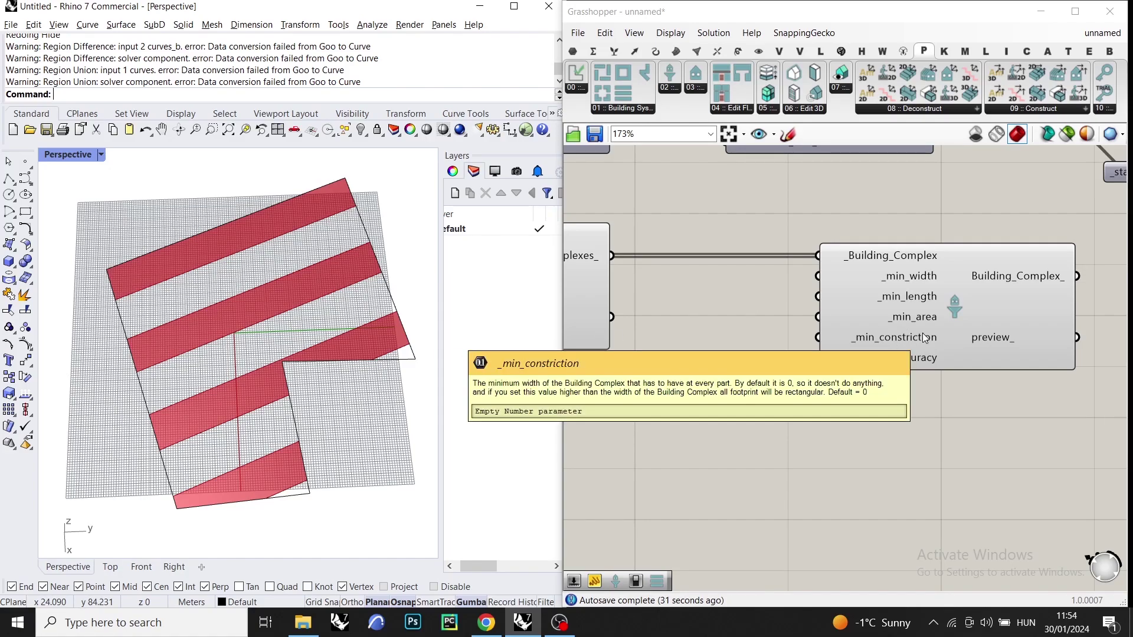
Add a number slider of 6 and connect it to the Building Complex Filter's _min_constriction input.
drag(1073, 199, 894, 317)
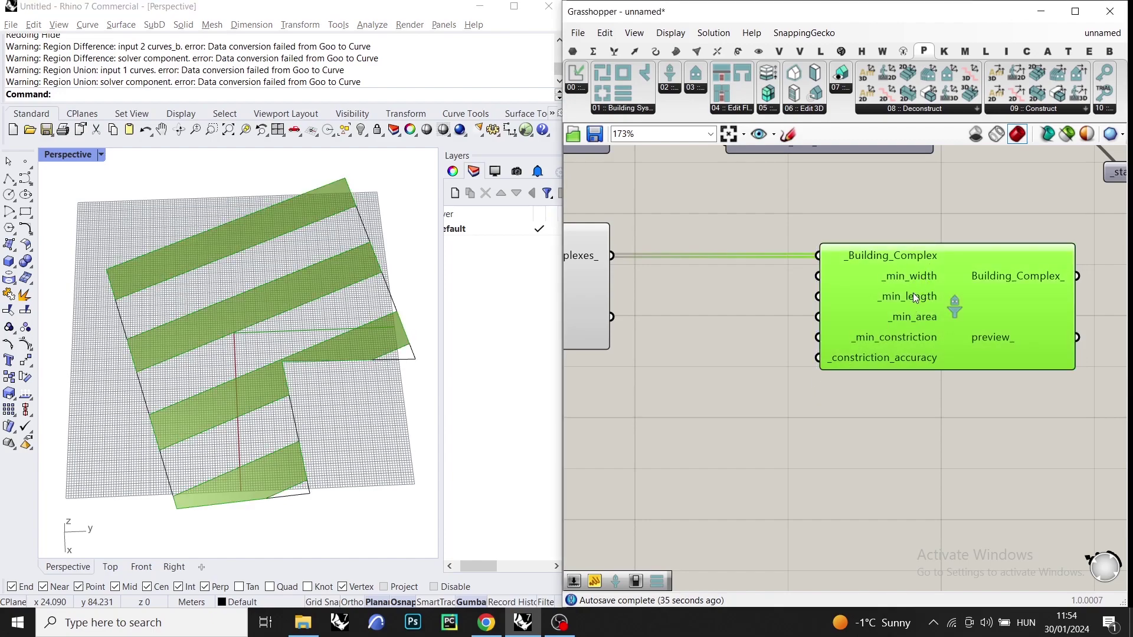
mouse_move(864, 335)
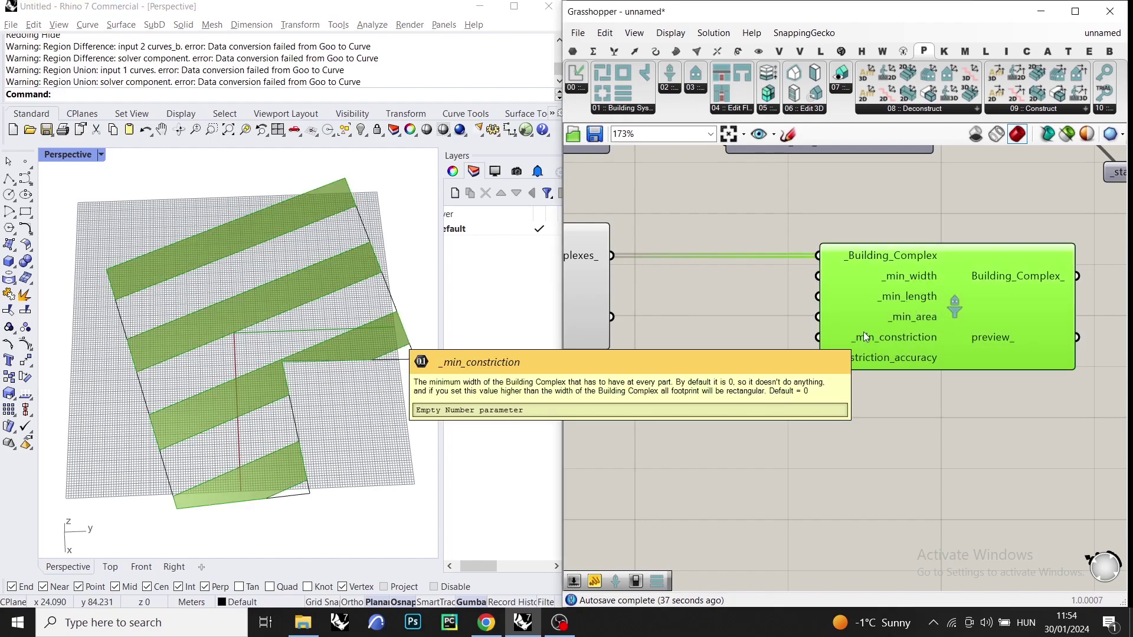
double_click(667, 444)
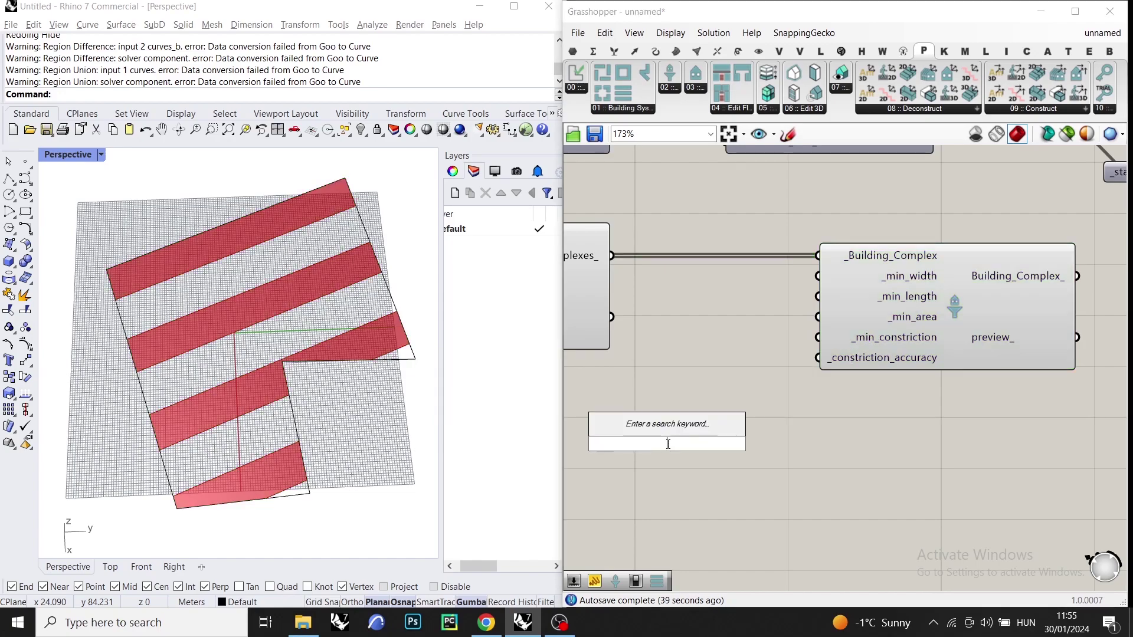
text(6)
key(Return)
drag(818, 337, 756, 430)
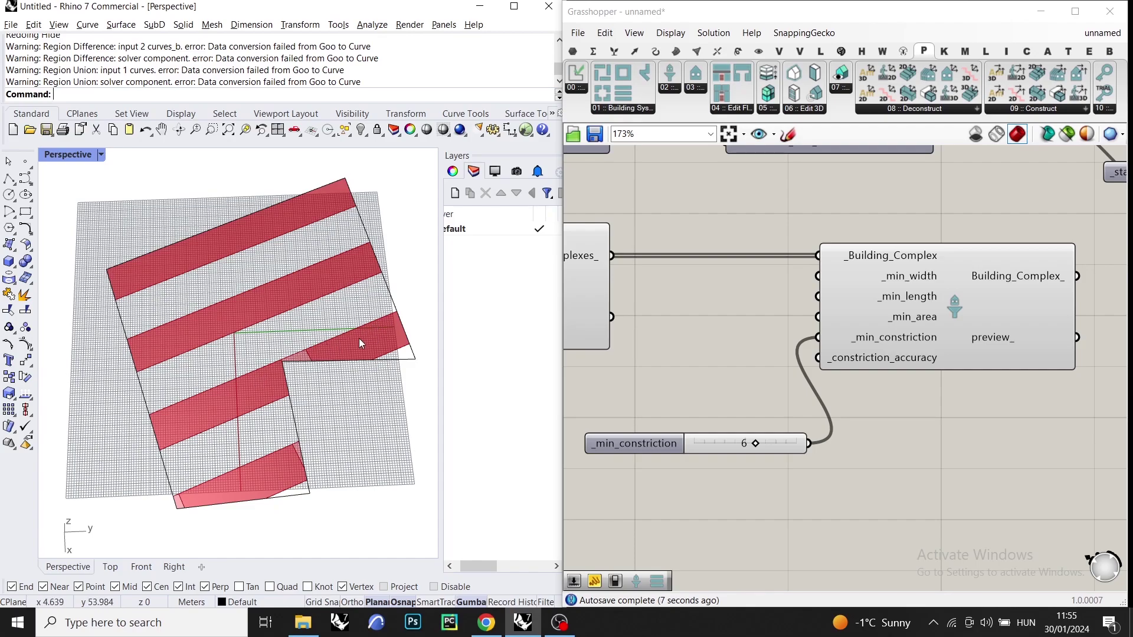
Measure the length of the cut edge at the narrow end of the strip beside the site's inner corner with Distance.
scroll(287, 354, up, 5)
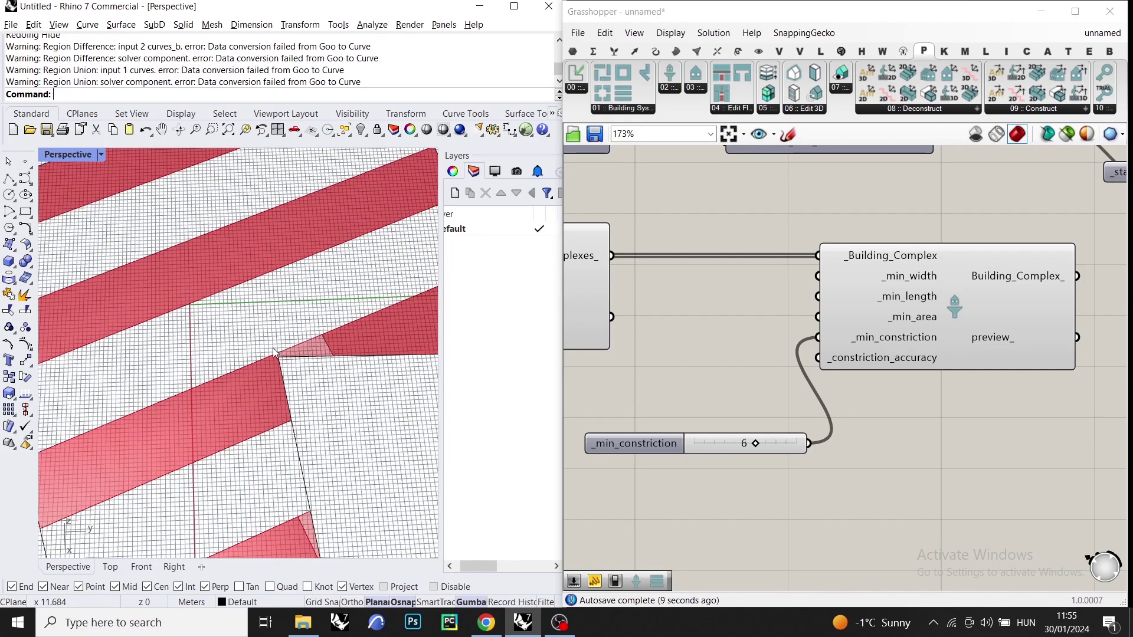
scroll(348, 352, down, 6)
scroll(345, 329, up, 1)
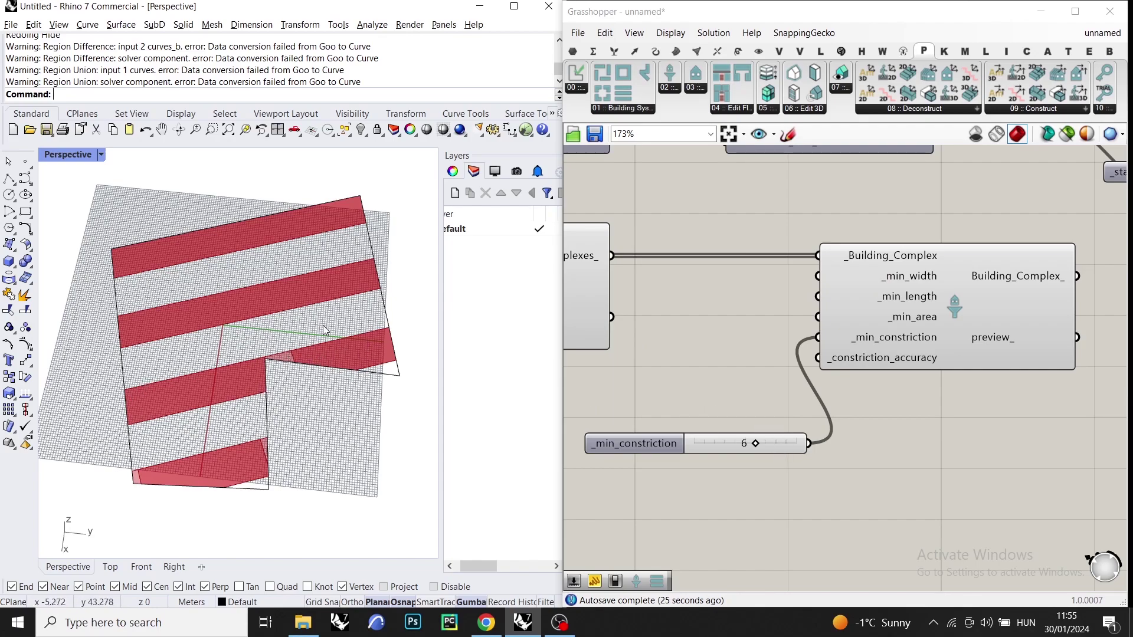
scroll(406, 355, up, 4)
scroll(150, 342, up, 1)
scroll(136, 363, up, 3)
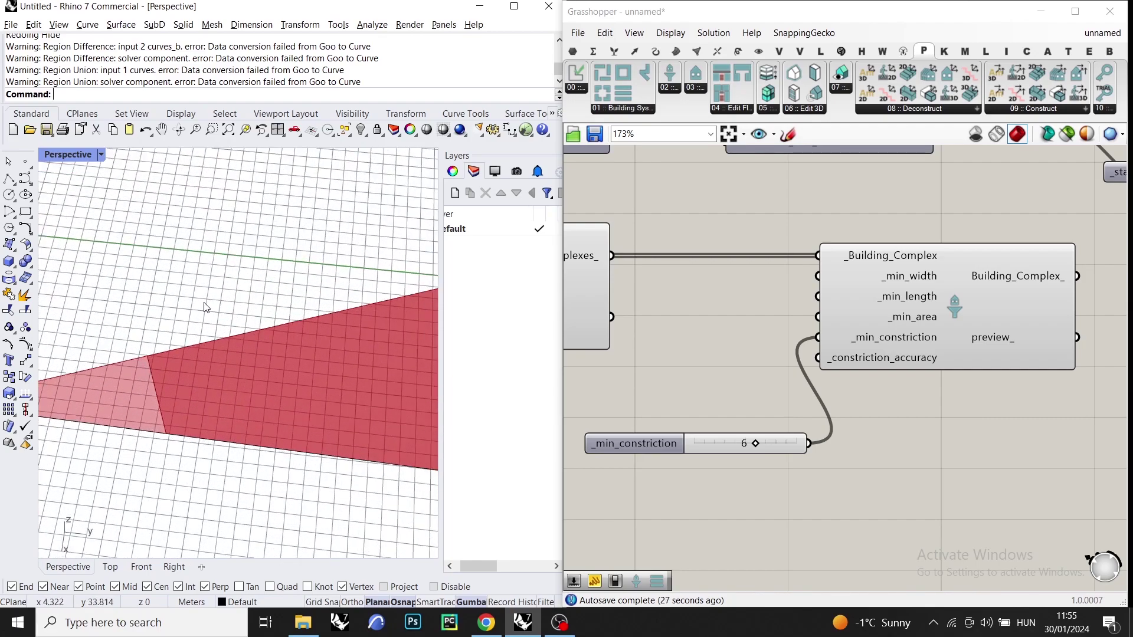
text(D)
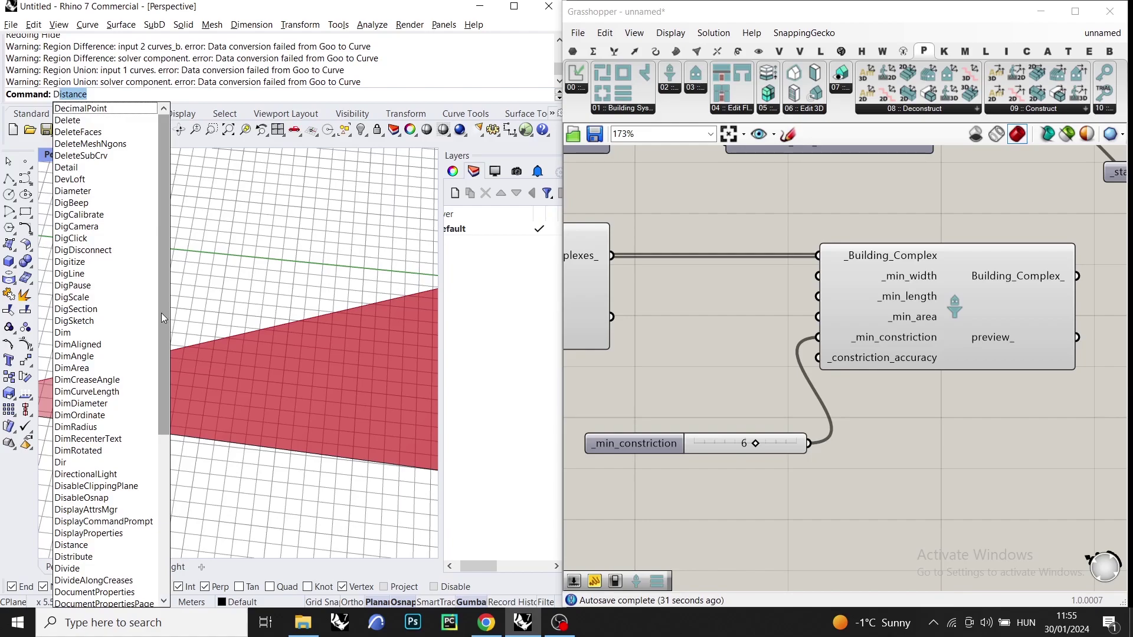
key(Return)
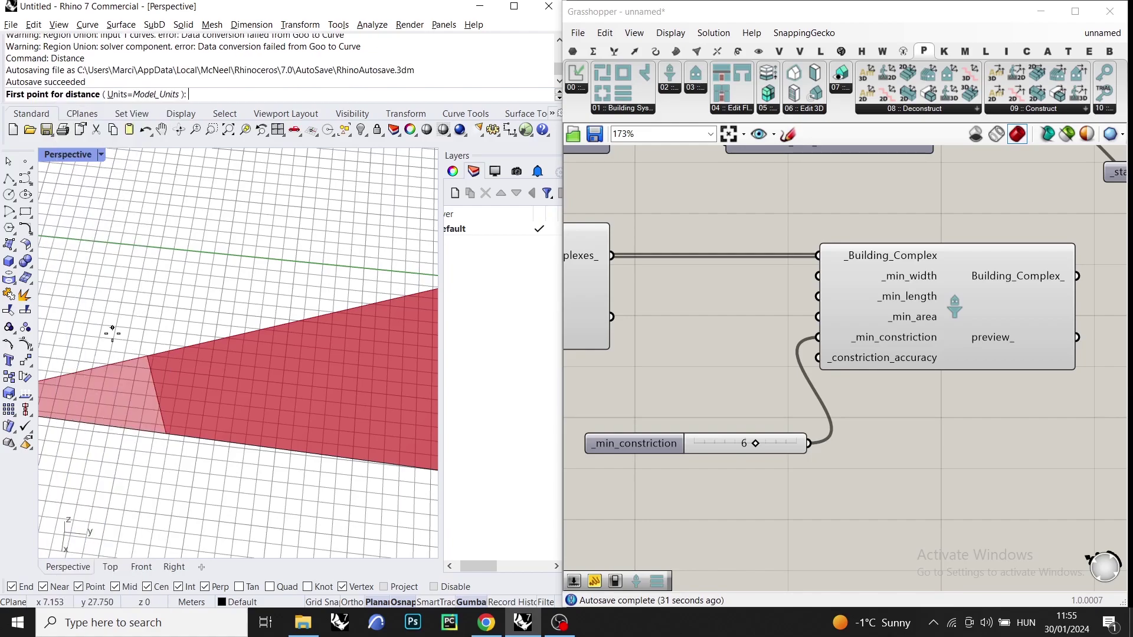
click(145, 357)
click(166, 434)
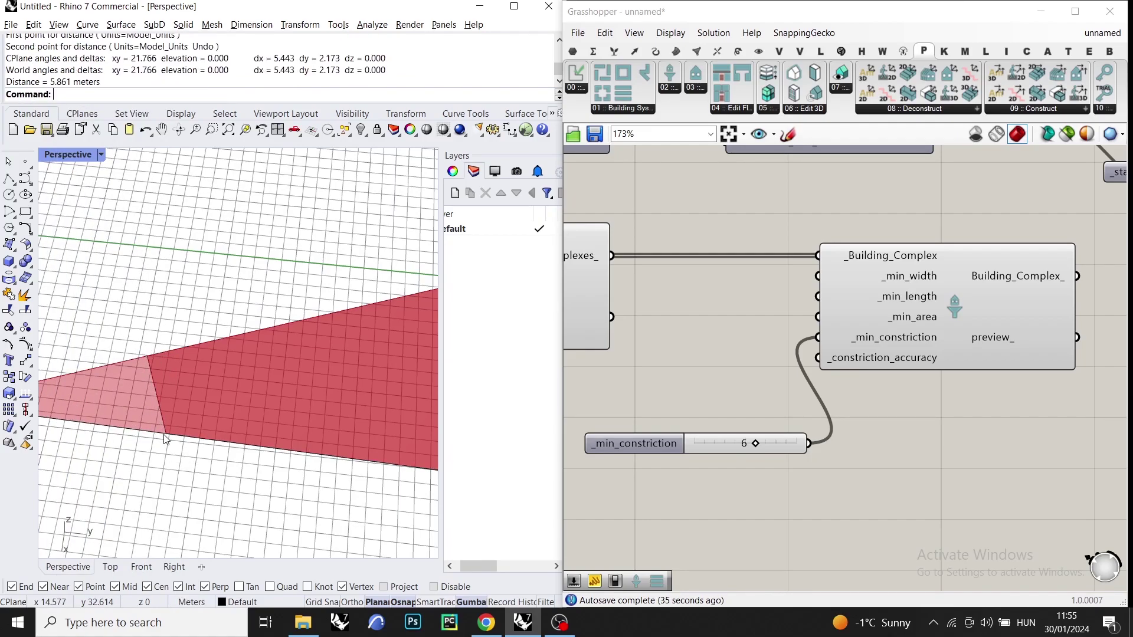
scroll(215, 231, down, 5)
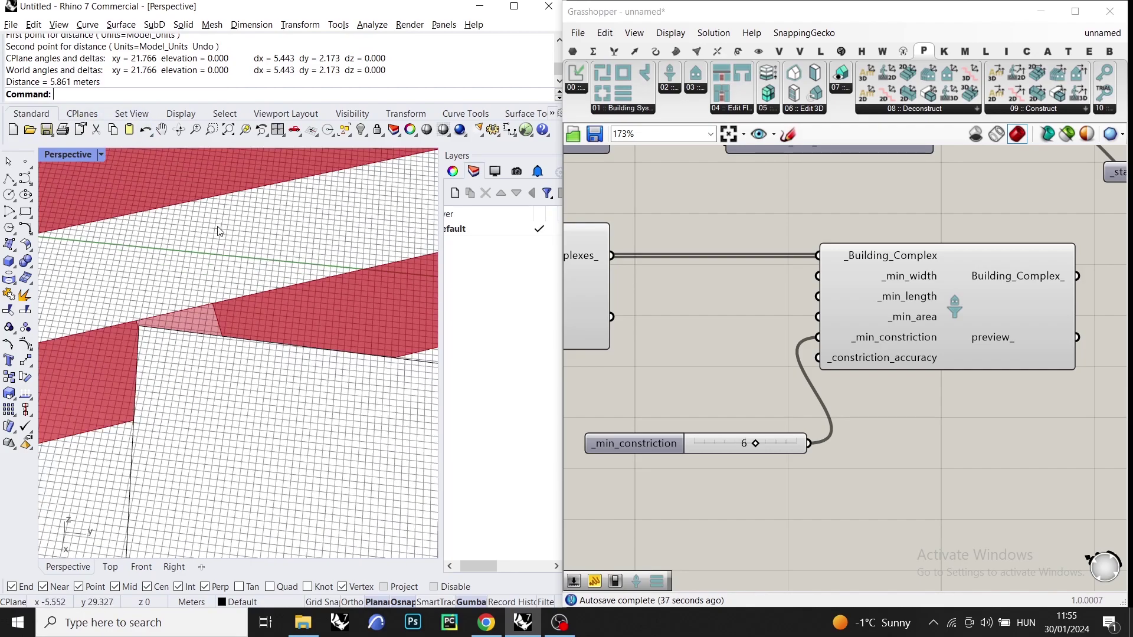
Move the _min_constriction slider up beneath the Building Complex Filter's inputs and read the _constriction_accuracy description.
drag(800, 445, 757, 417)
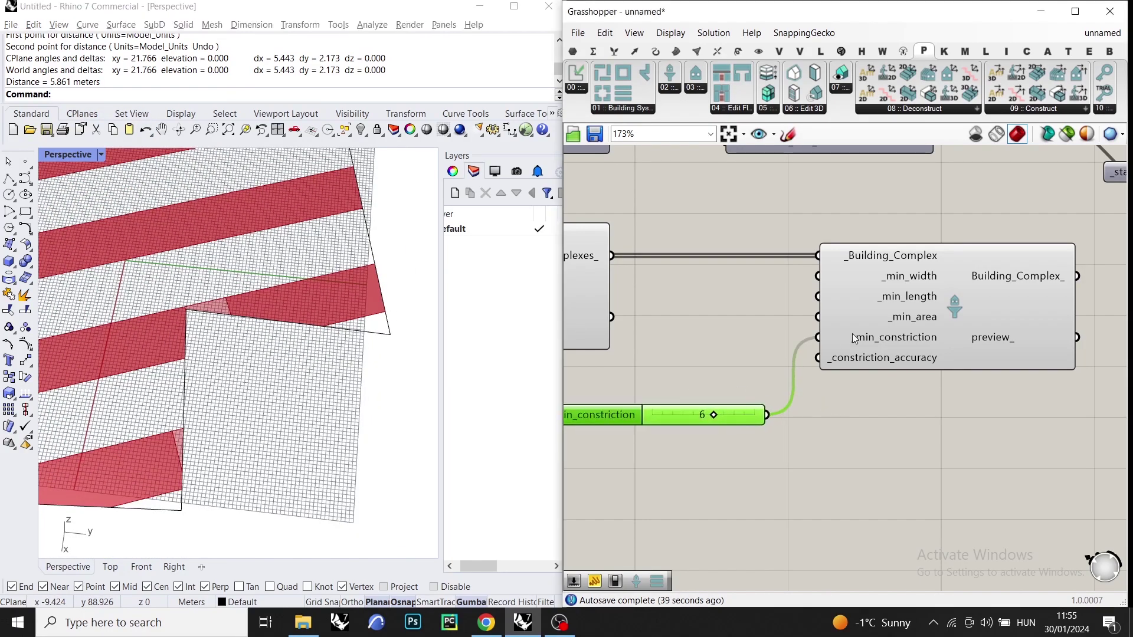
mouse_move(875, 358)
scroll(230, 298, down, 2)
click(769, 376)
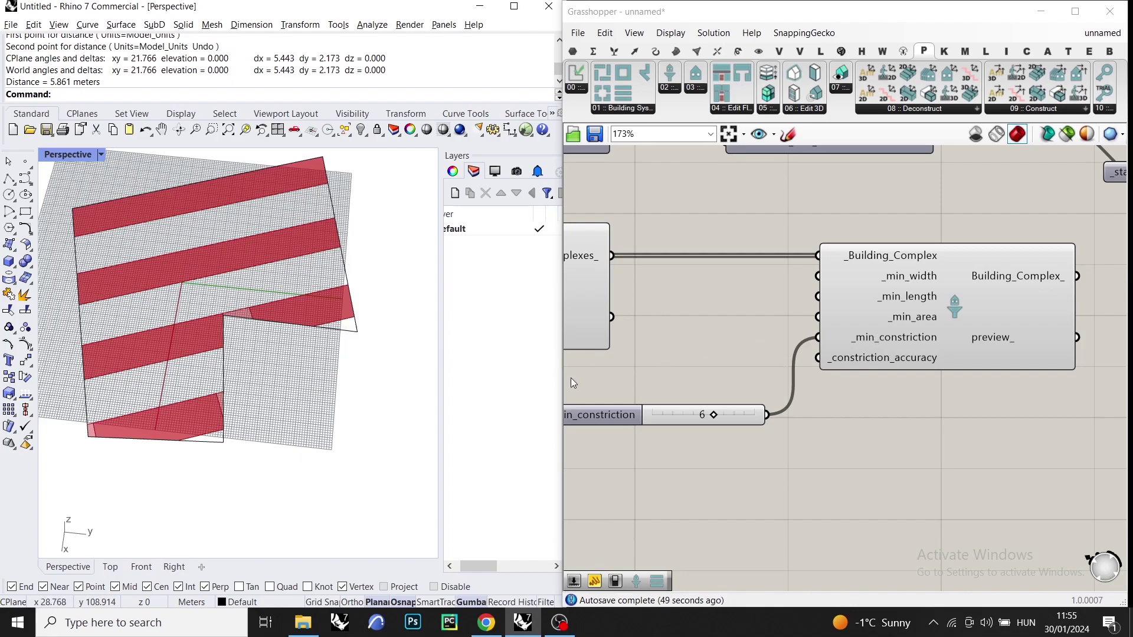
Set the _min_constriction slider to 8 and view the trimmed strips in the Perspective view.
scroll(748, 422, up, 5)
drag(710, 416, 731, 418)
click(259, 334)
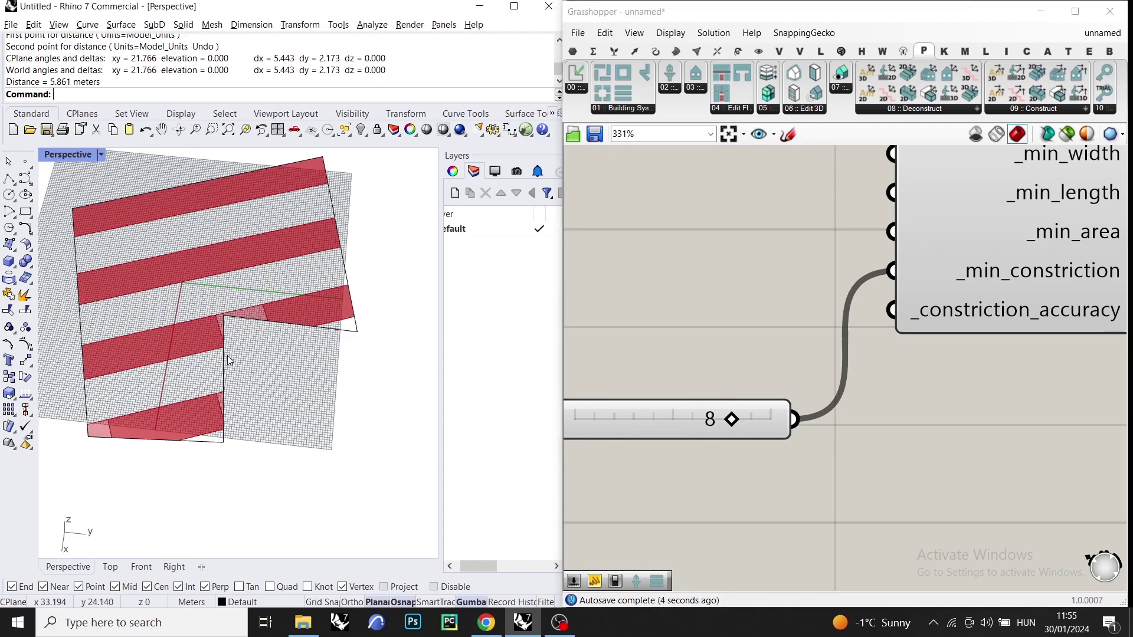
scroll(245, 338, down, 2)
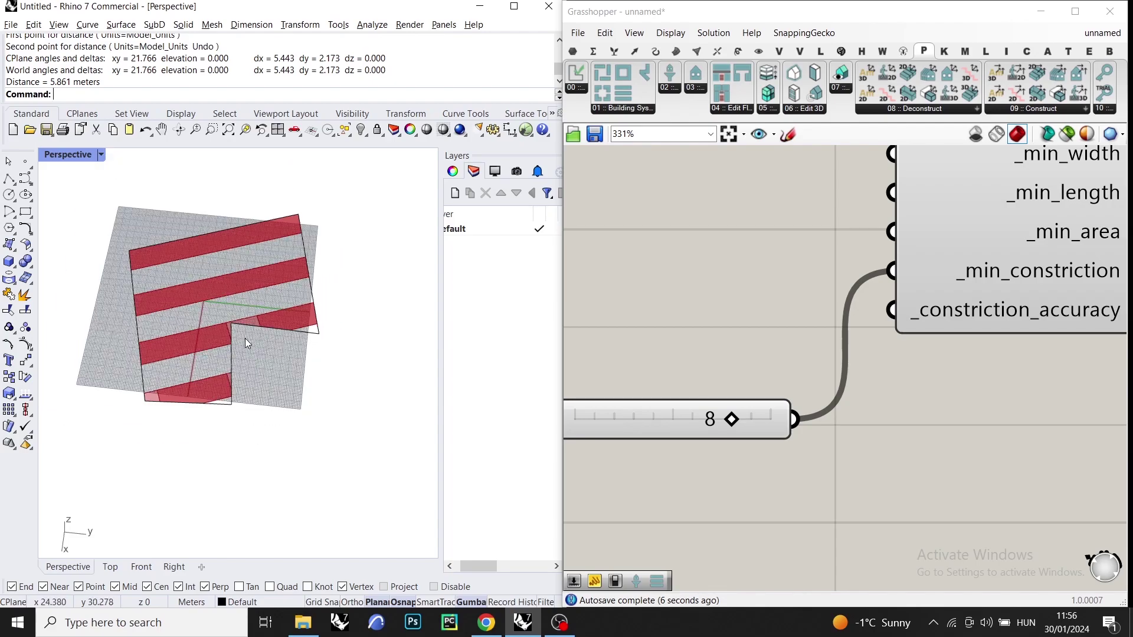
scroll(241, 327, down, 2)
scroll(211, 328, up, 4)
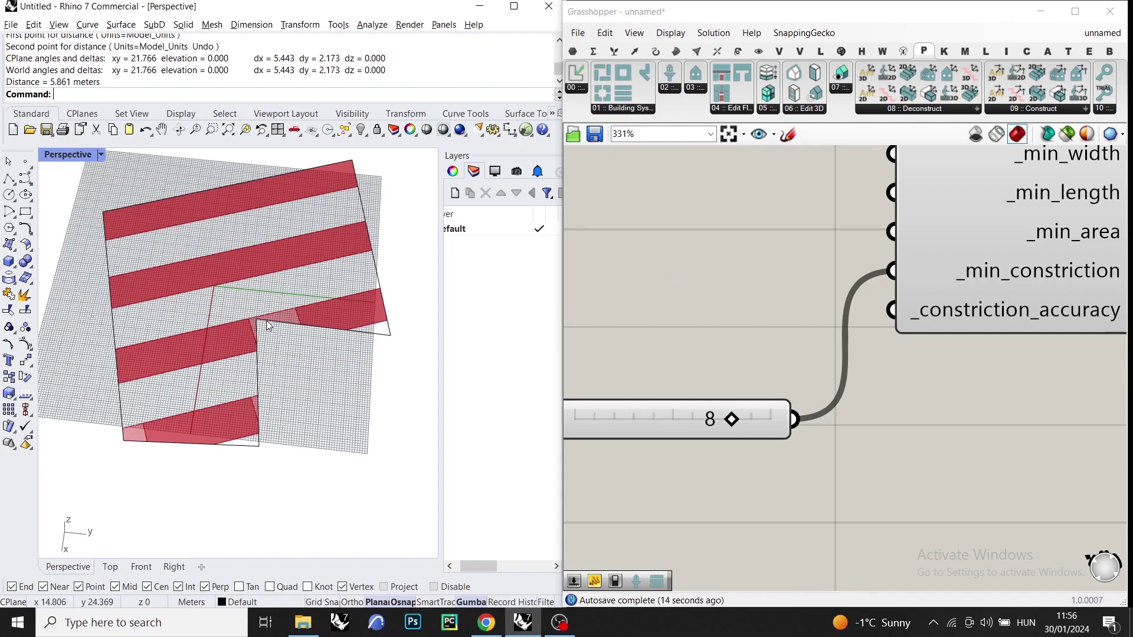
Connect the Building Complex Filter's Building_Complex_ output to the _Building_Complex input of the component with the _cutting_lines input.
scroll(818, 350, down, 3)
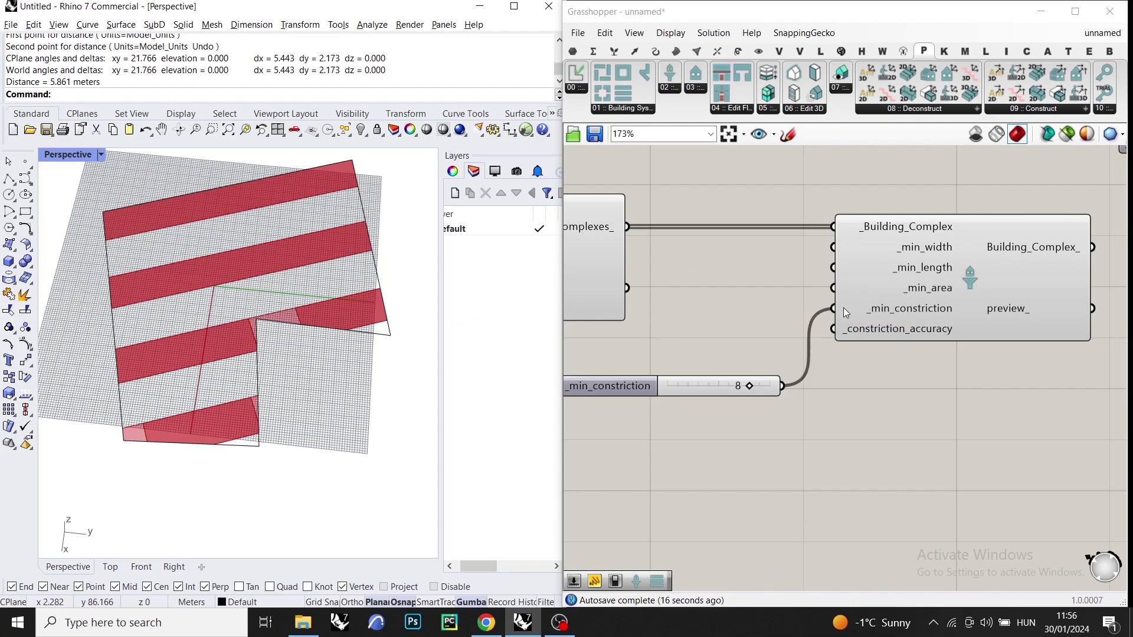
click(928, 292)
click(954, 392)
right_drag(955, 392, 796, 417)
scroll(797, 417, down, 3)
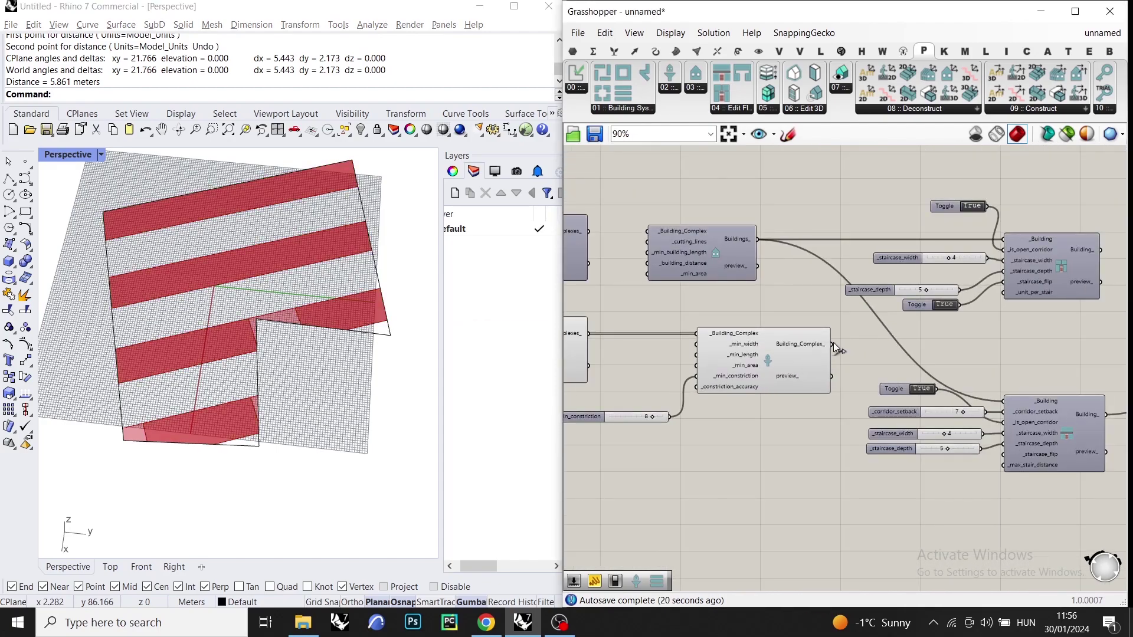
drag(831, 345, 647, 234)
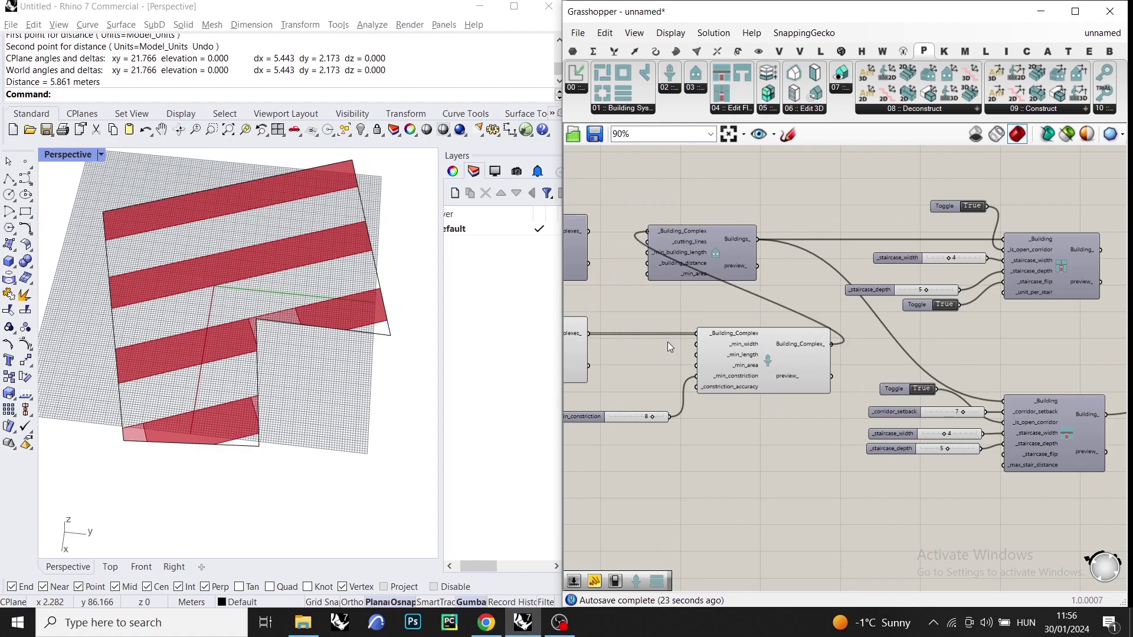
Turn on the preview of the five components at the end of the definition and inspect the buildings in the Perspective view.
scroll(649, 342, down, 5)
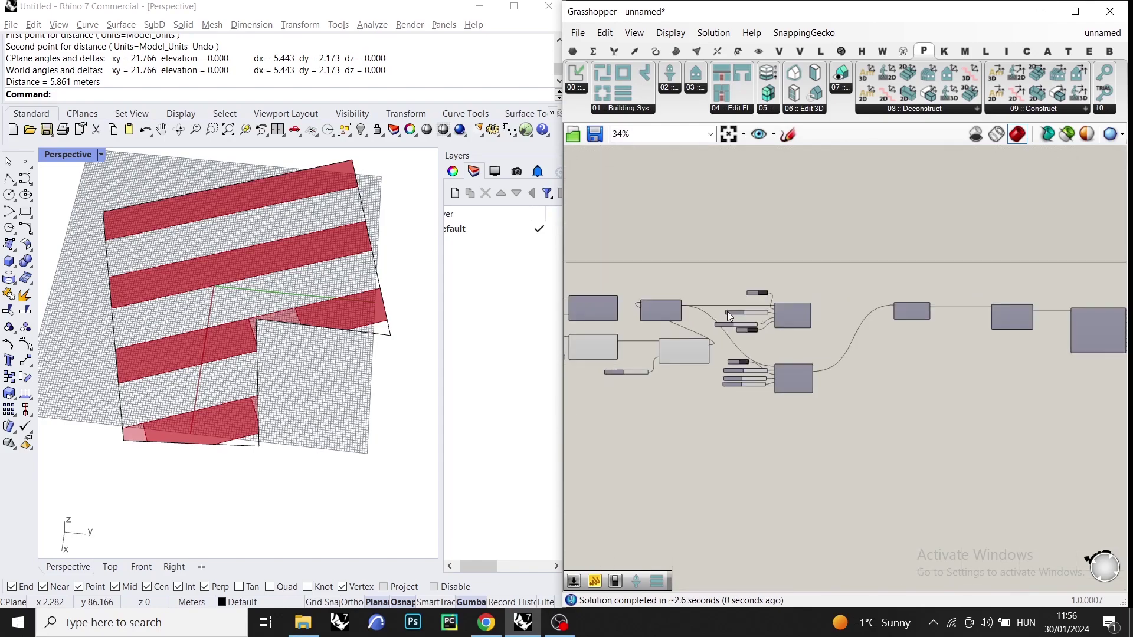
scroll(884, 275, up, 3)
drag(881, 247, 809, 394)
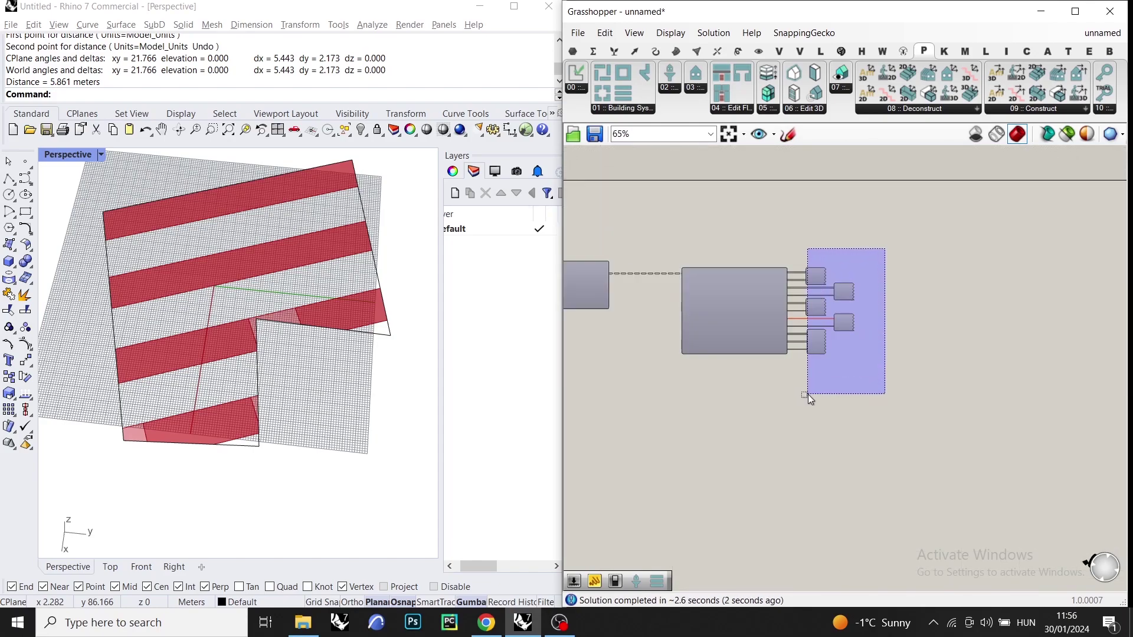
middle_click(808, 391)
click(831, 360)
click(668, 384)
scroll(254, 336, up, 4)
right_drag(265, 342, 184, 297)
scroll(183, 297, down, 5)
scroll(184, 298, up, 4)
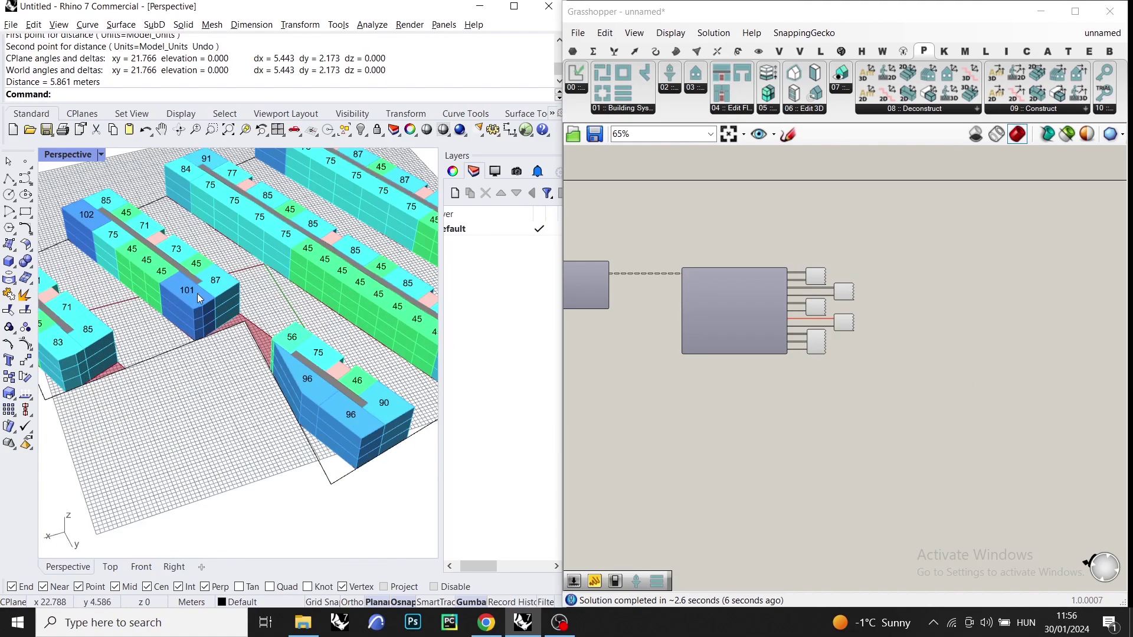
Turn off the preview of the five components at the end of the definition.
drag(975, 253, 809, 371)
middle_click(809, 370)
click(862, 325)
Disconnect the Building Complex Filter's Building_Complex_ output from the _Building_Complex input of the component with the _cutting_lines input.
scroll(926, 362, down, 4)
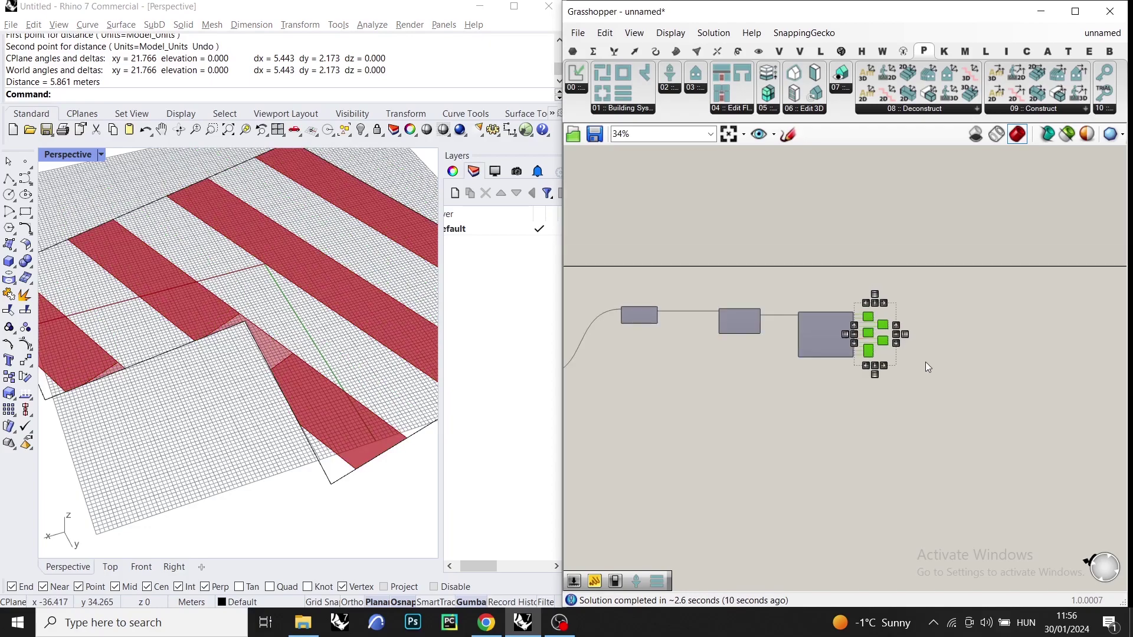
right_drag(614, 350, 921, 346)
scroll(803, 341, up, 5)
scroll(759, 350, up, 3)
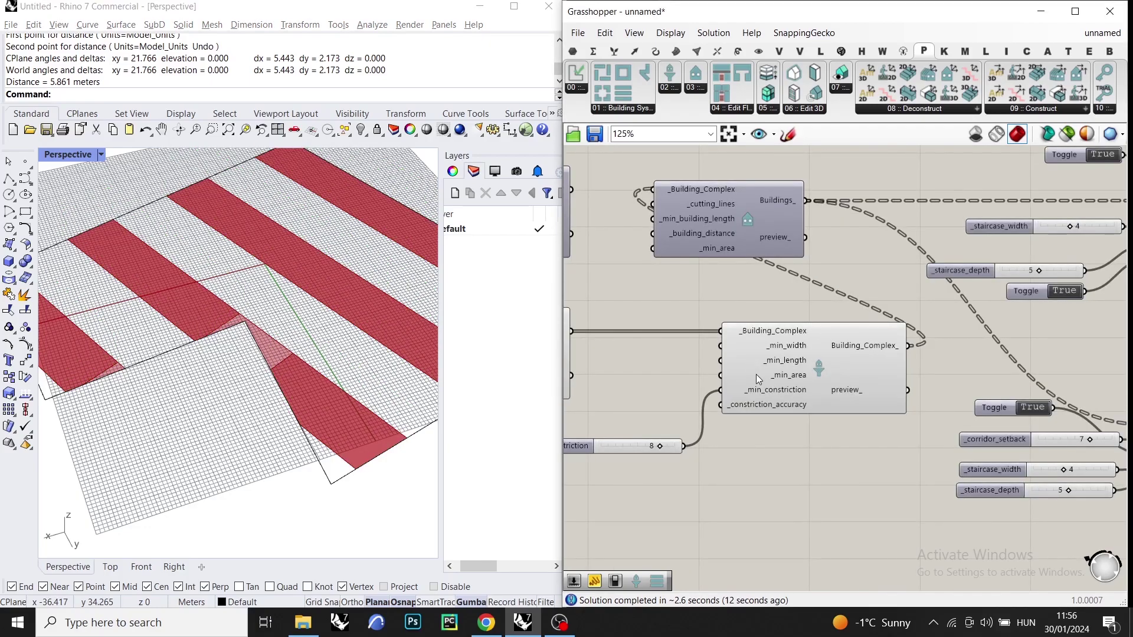
ctrl+drag(908, 346, 669, 194)
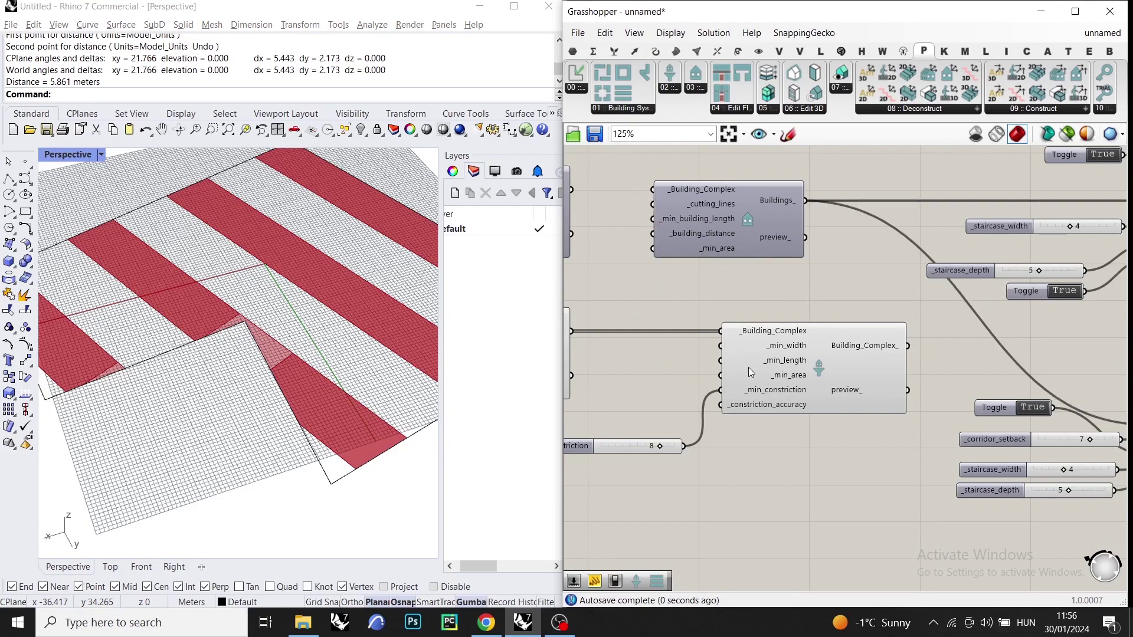
Read the _constriction_accuracy description and move the _min_constriction slider up closer to its input's level.
mouse_move(757, 407)
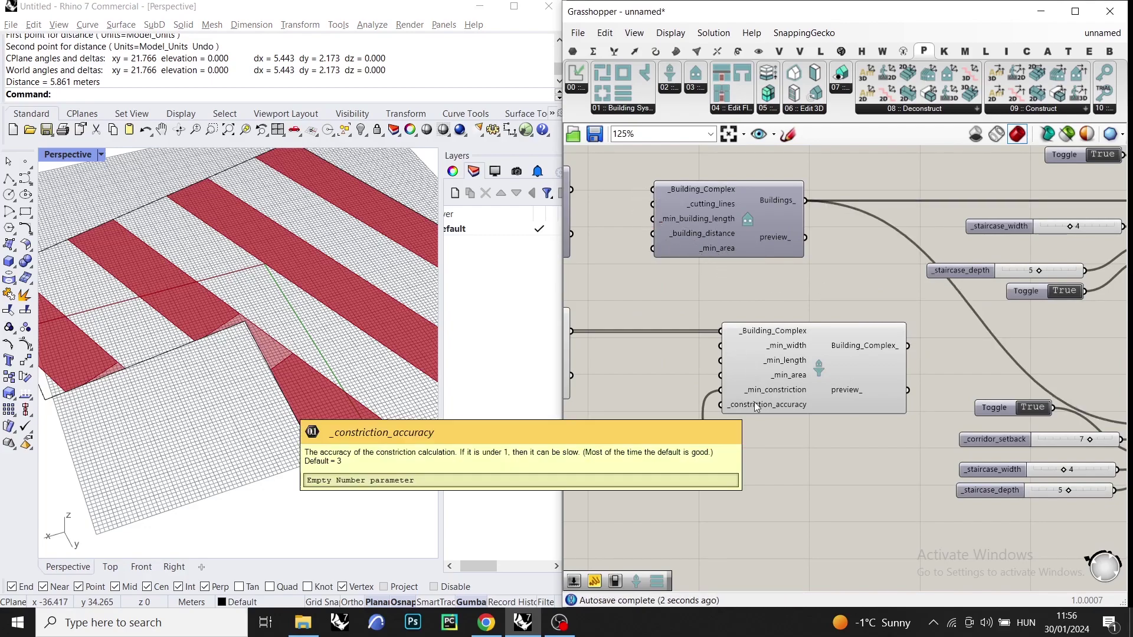
drag(632, 453, 629, 419)
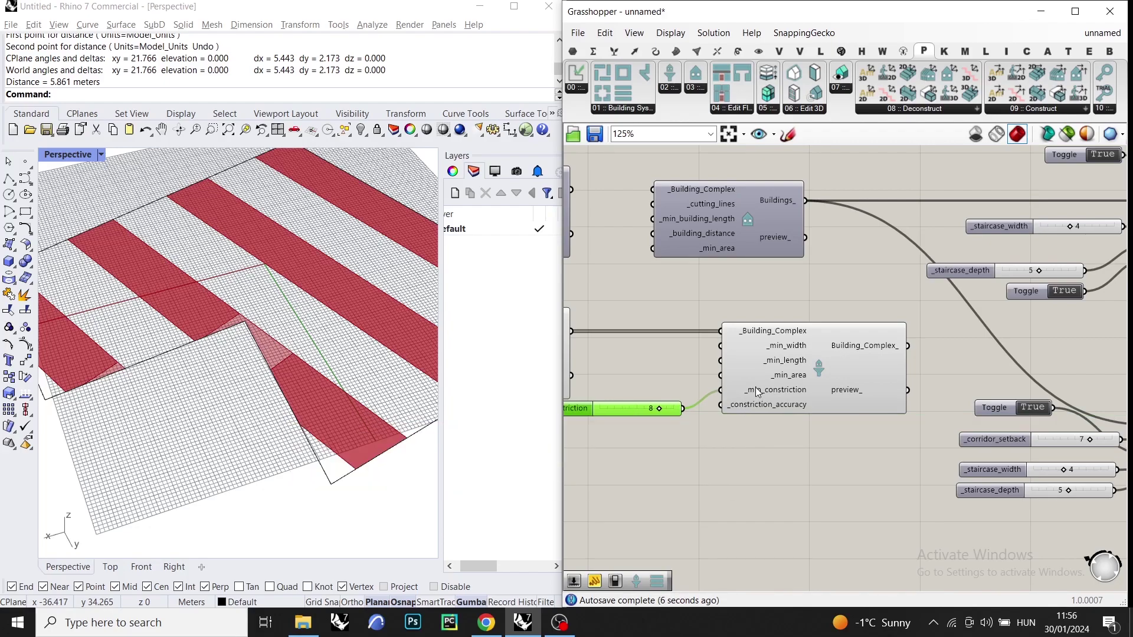
mouse_move(758, 392)
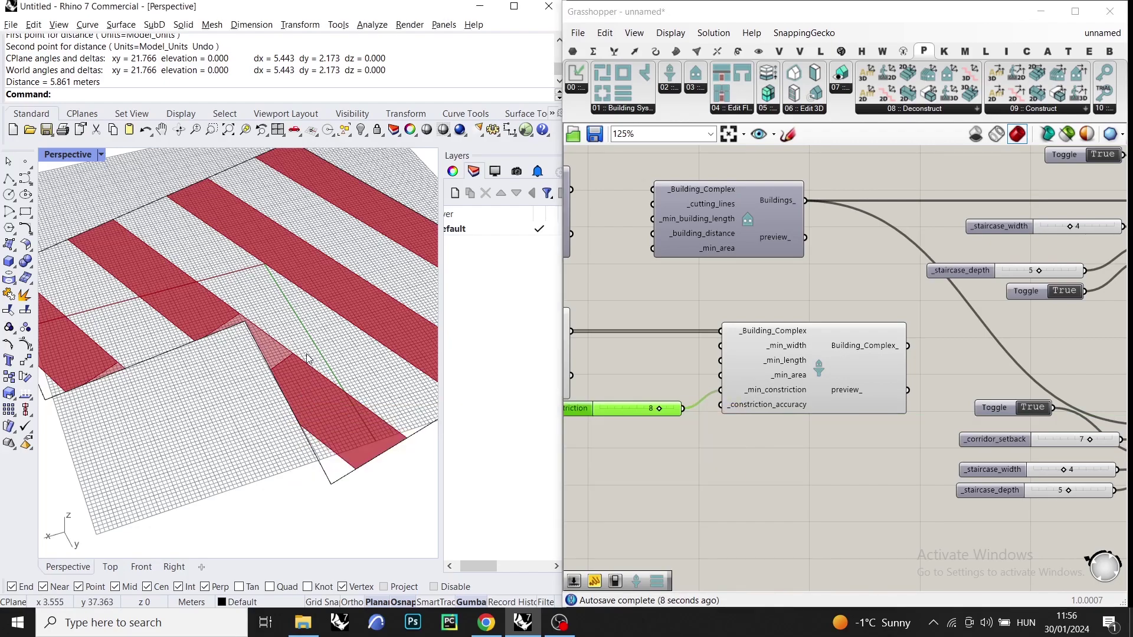
Measure the cut edge of the narrowed building strip beside the notch corner in the Perspective view with the Distance command.
scroll(624, 376, up, 4)
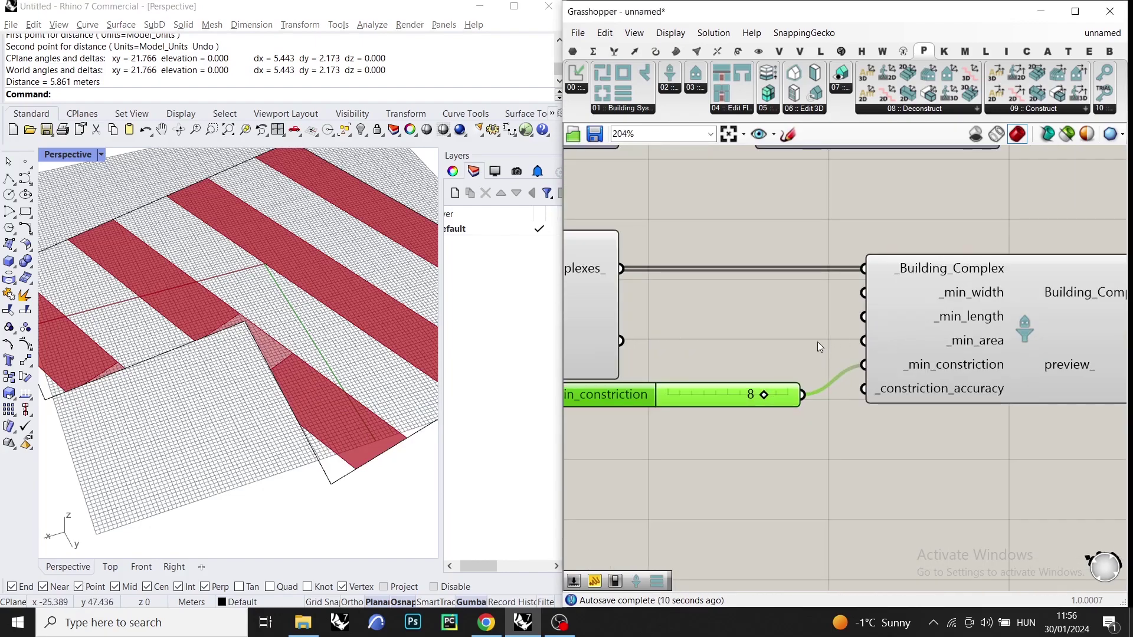
scroll(303, 373, up, 5)
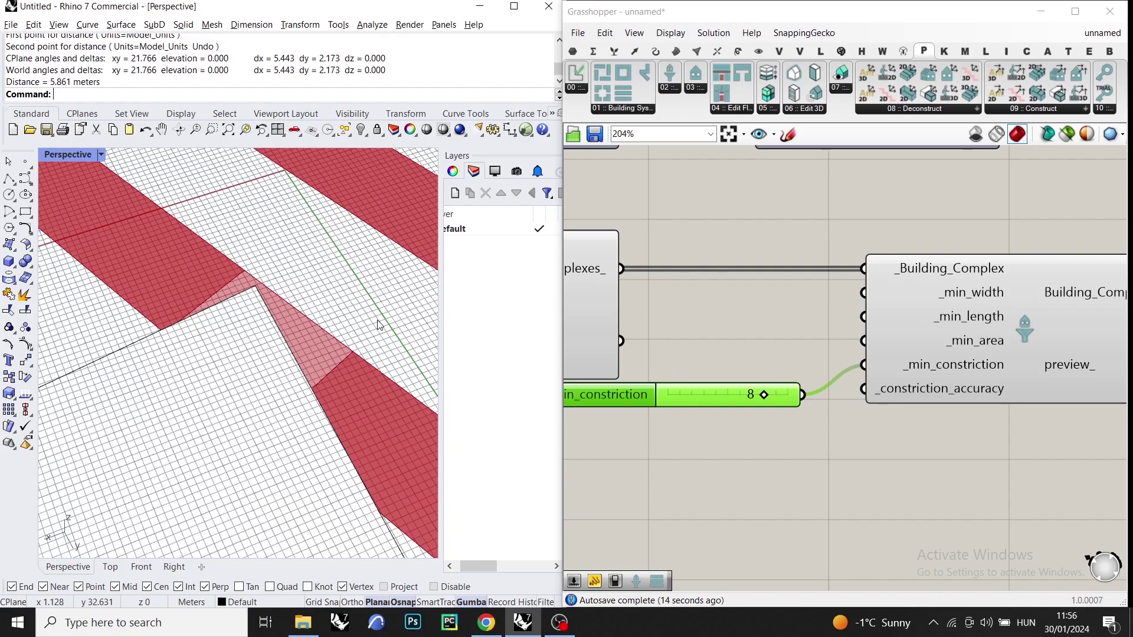
key(Return)
scroll(355, 358, up, 3)
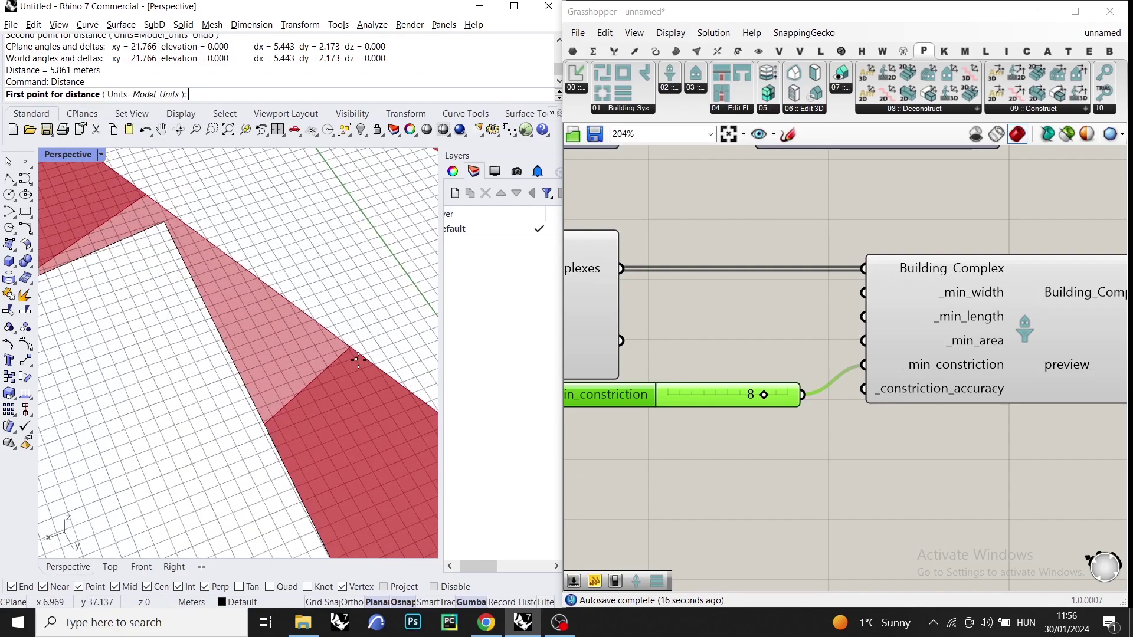
click(350, 345)
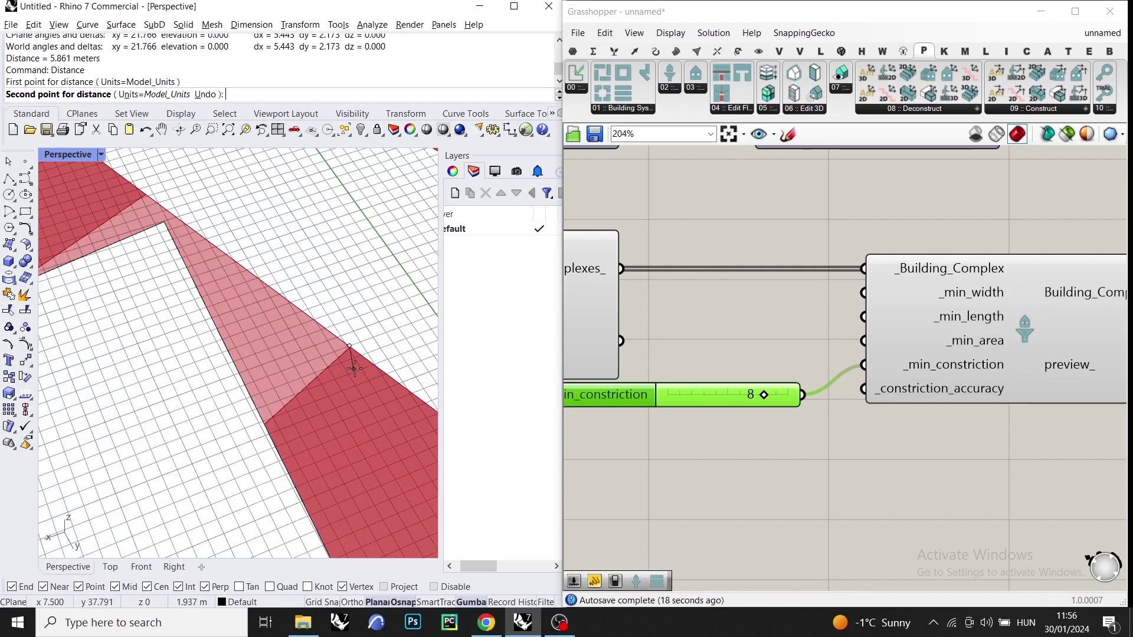
click(285, 452)
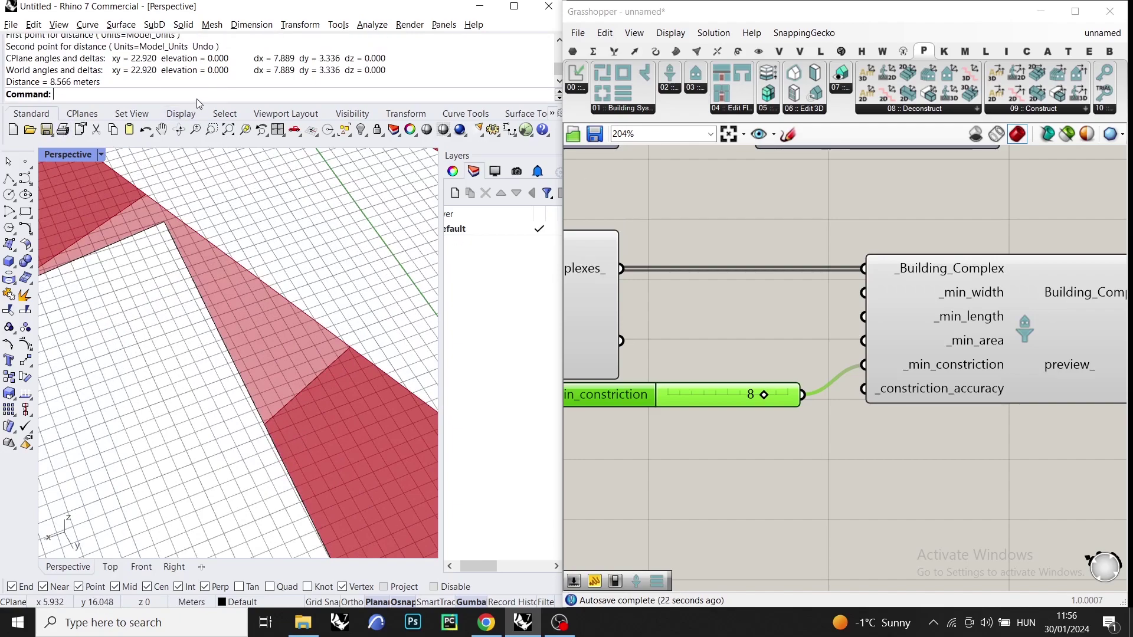
Add a number slider with value 1 and connect it to the Building Complex Filter's _constriction_accuracy input.
scroll(737, 242, down, 3)
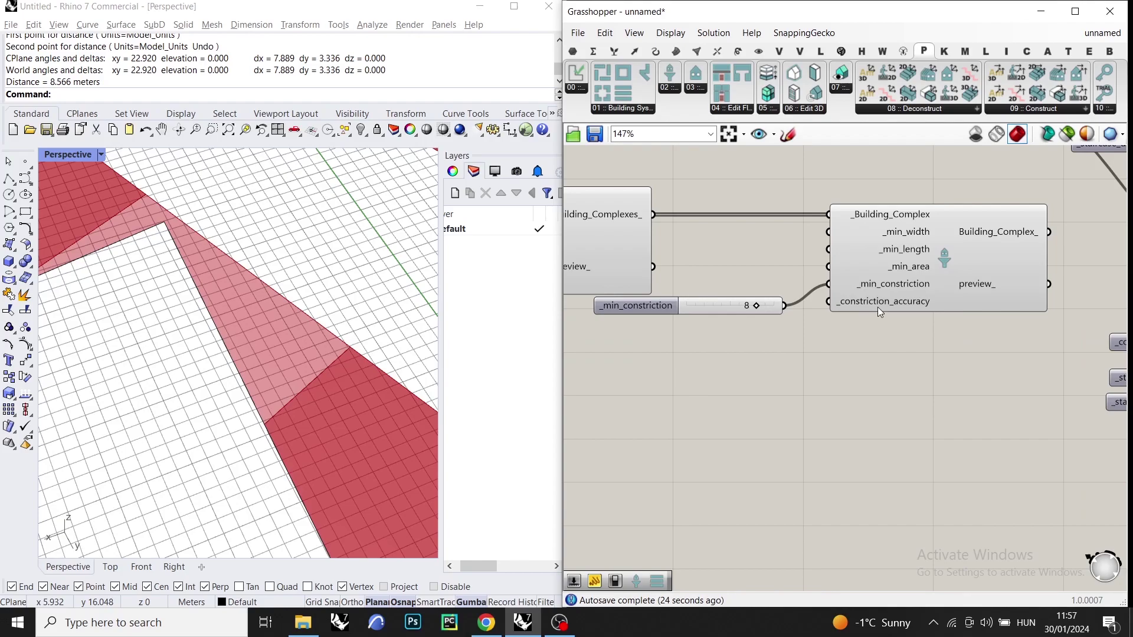
double_click(731, 388)
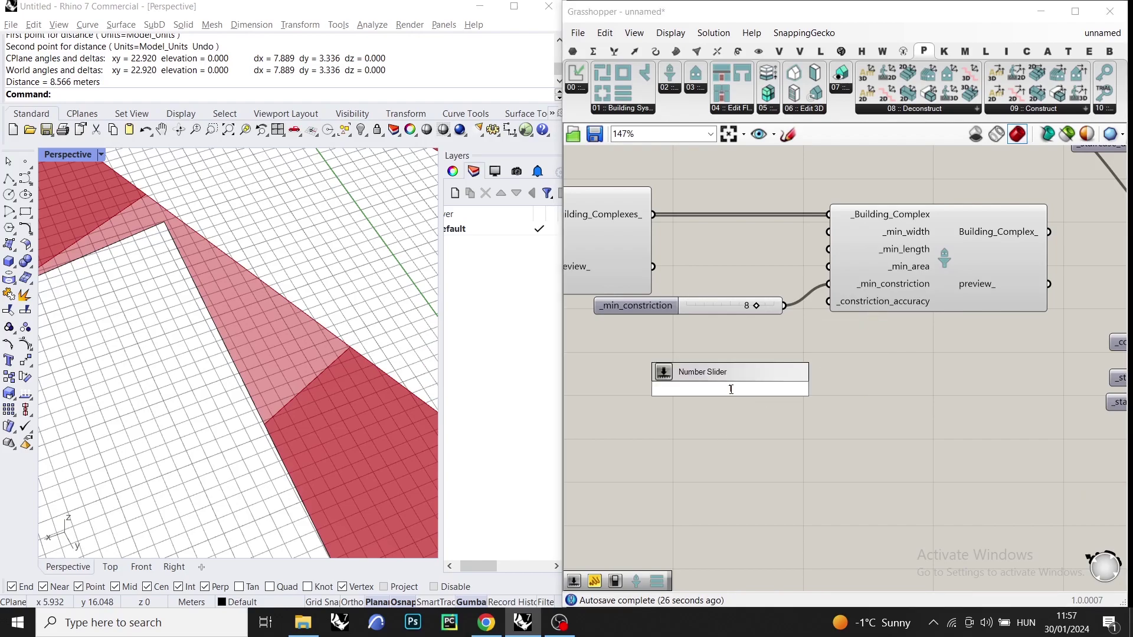
click(744, 372)
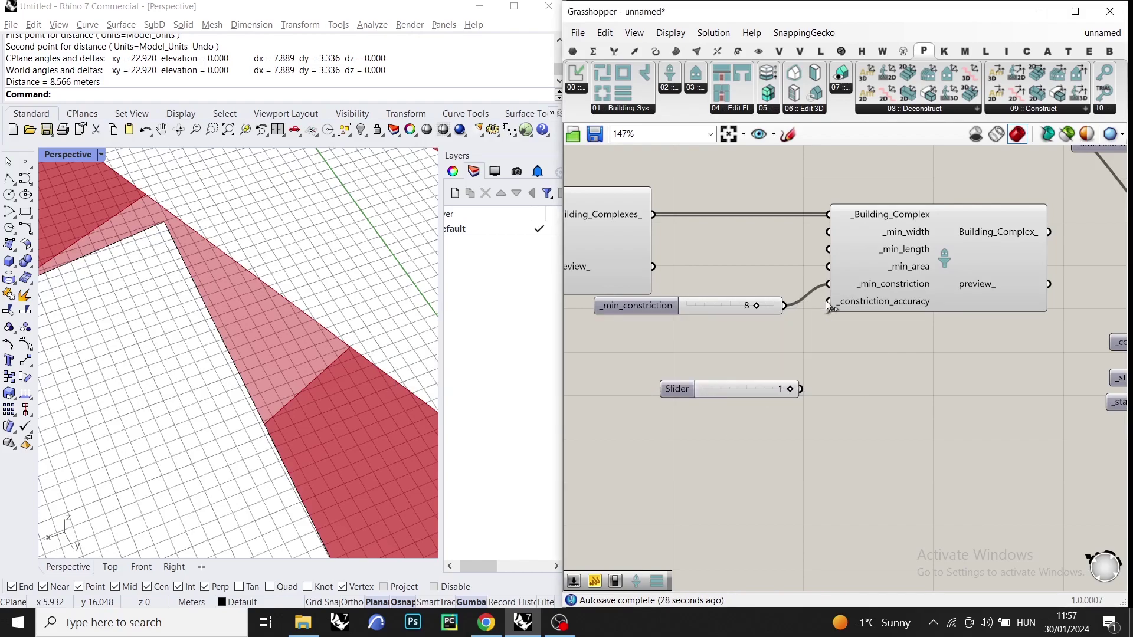
drag(829, 301, 802, 391)
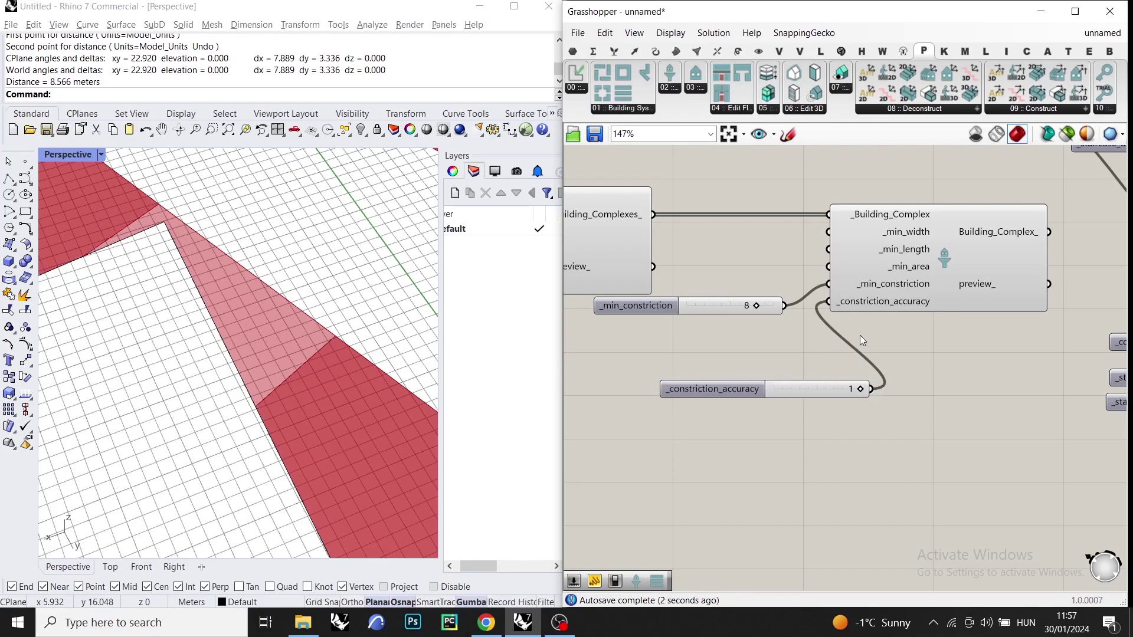
Read the _min_constriction description and measure the strip's recalculated cut edge with the Distance command.
scroll(859, 335, down, 2)
scroll(848, 317, up, 2)
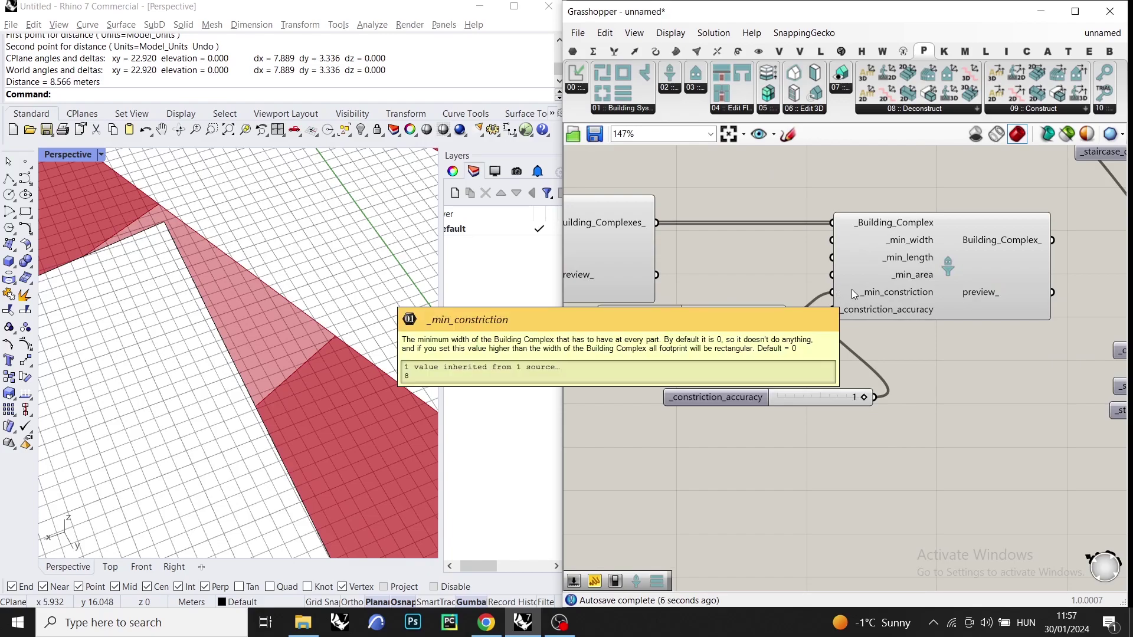
text(d)
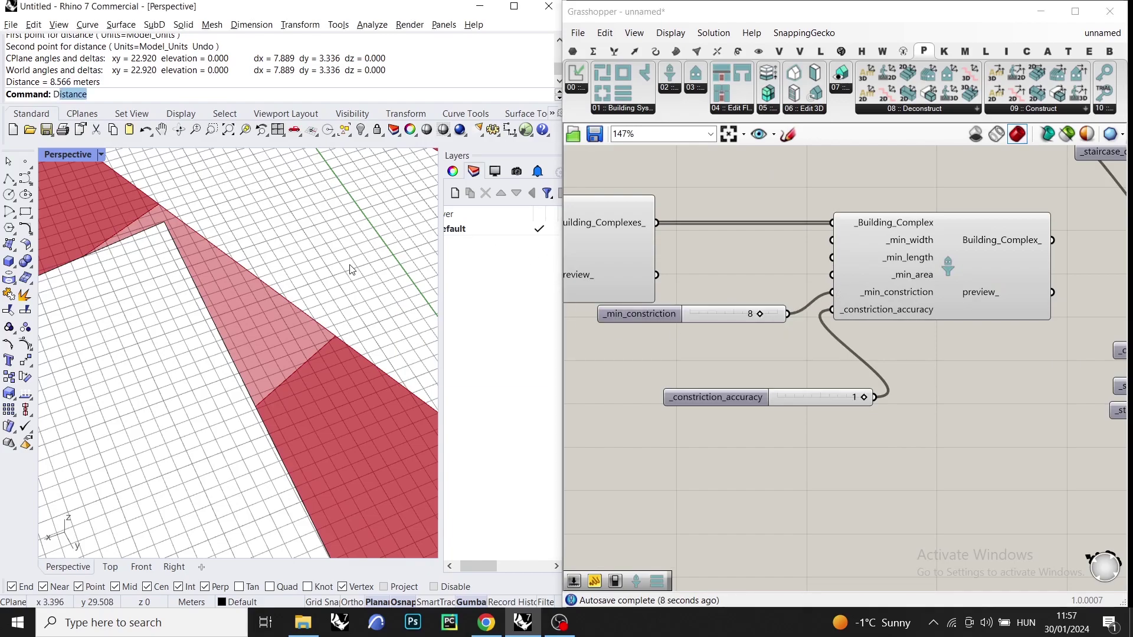
key(Return)
click(337, 336)
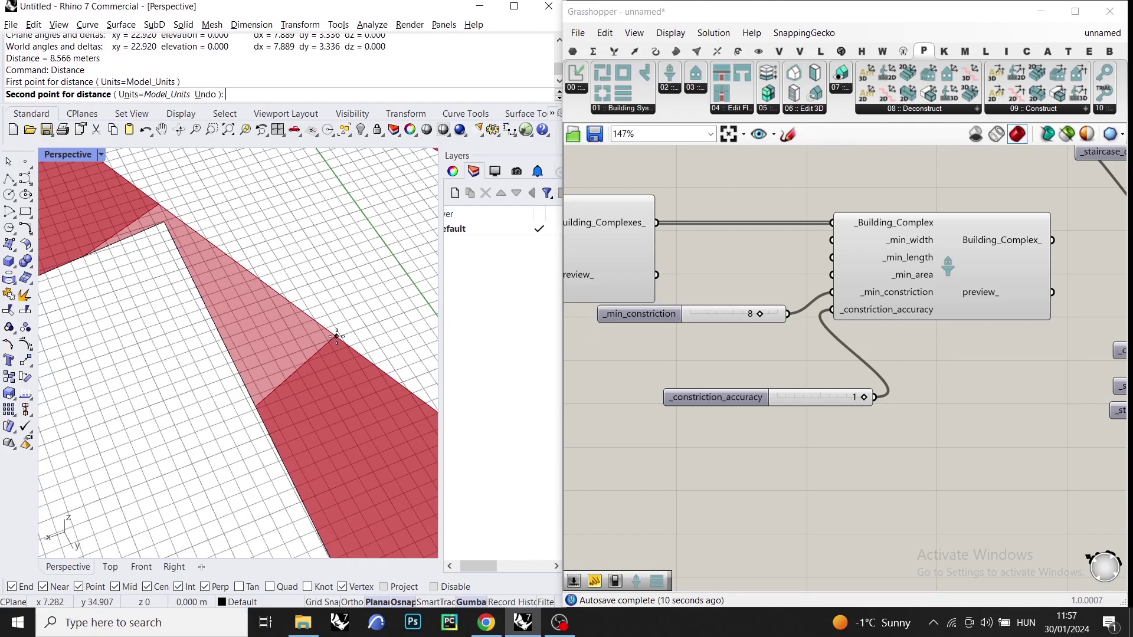
click(253, 409)
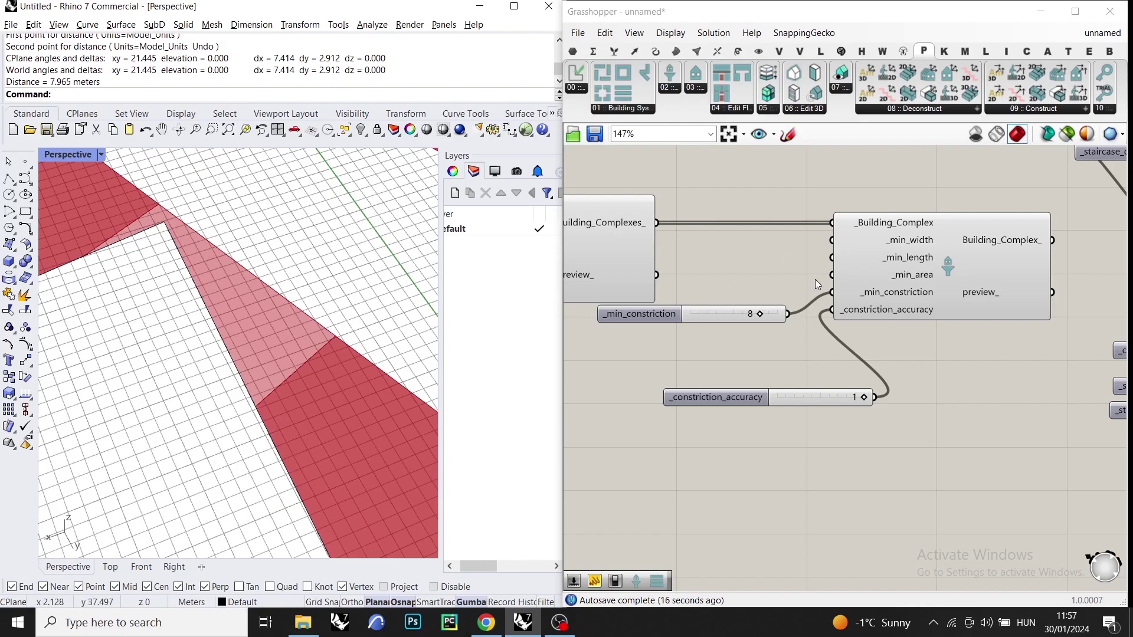
Read the _constriction_accuracy description and delete the number slider connected to that input.
scroll(824, 385, down, 2)
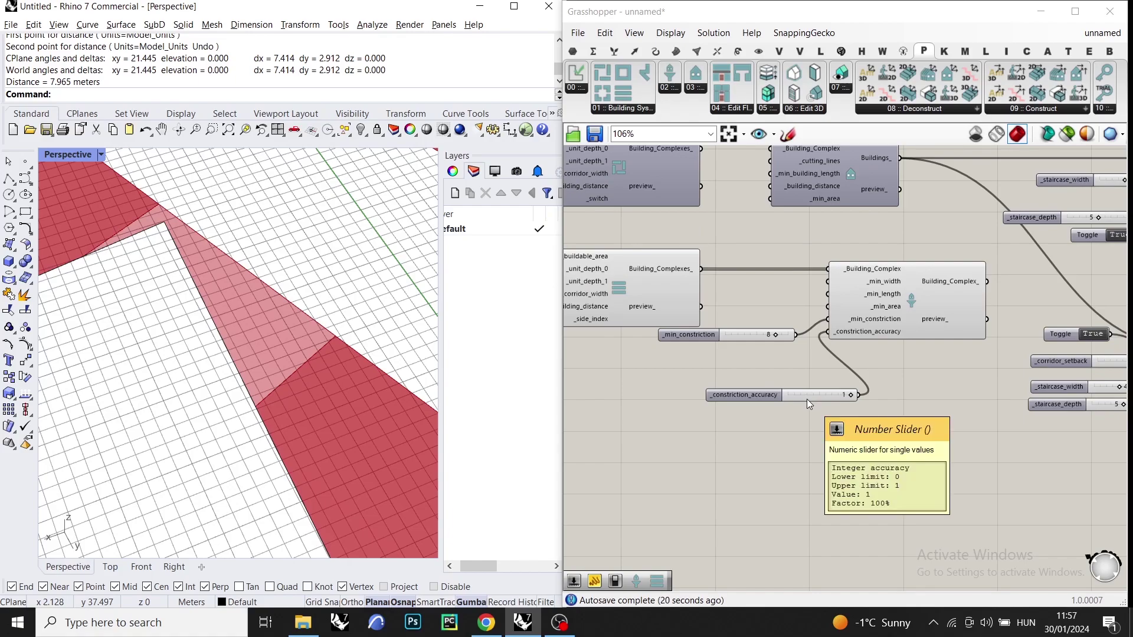
scroll(849, 319, up, 3)
mouse_move(901, 339)
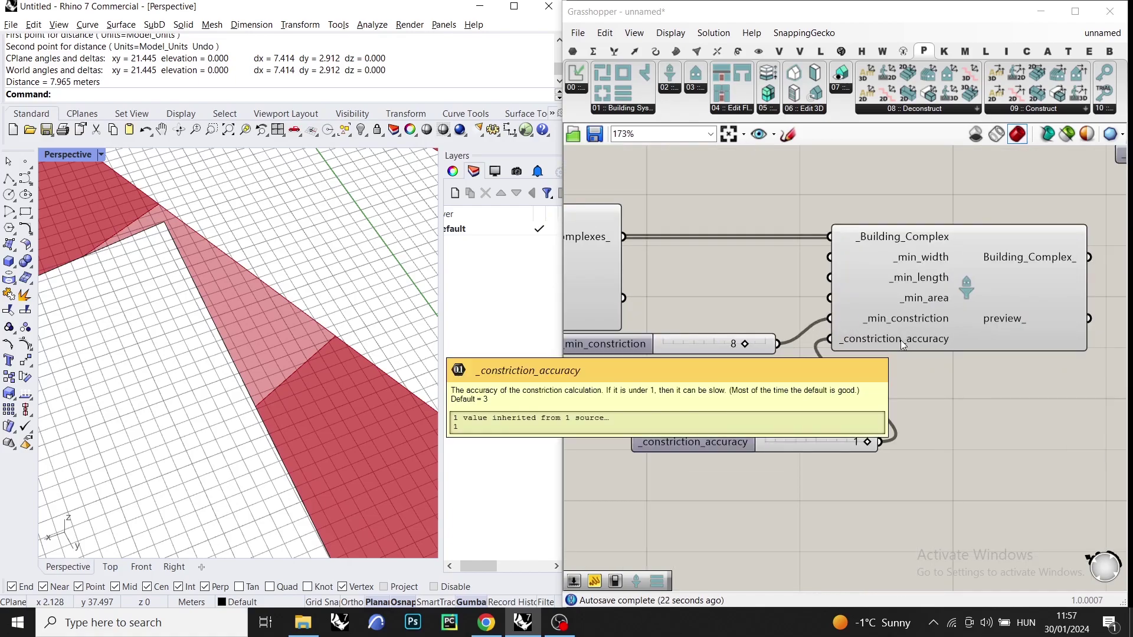
click(811, 444)
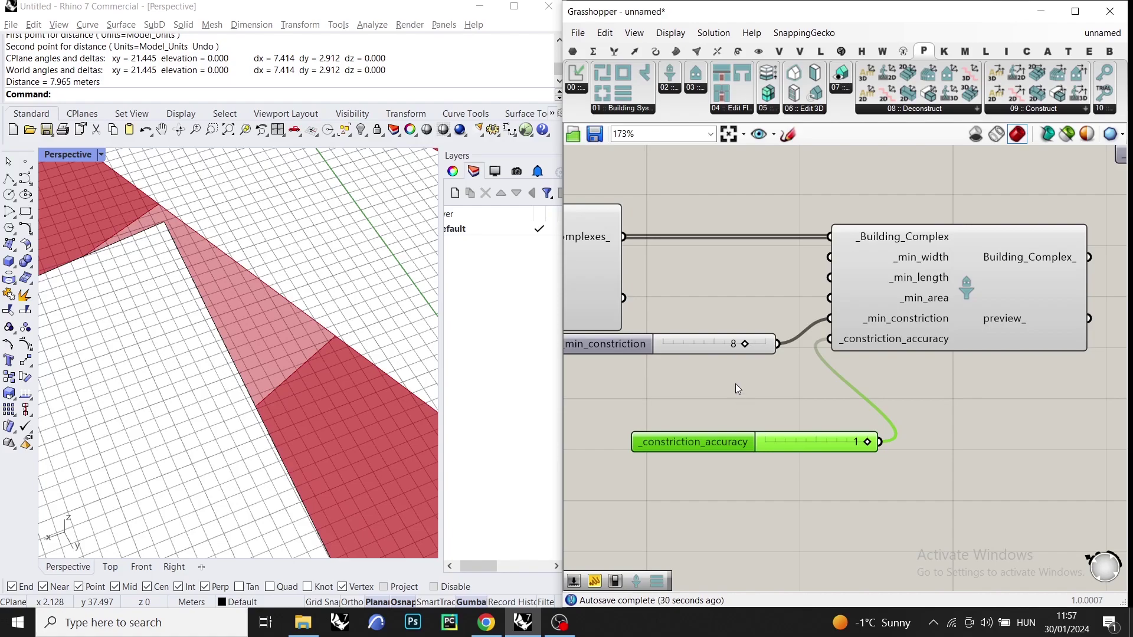
key(Delete)
Place the _min_constriction slider lower and move the Building Complex Filter closer to the component that feeds it.
scroll(738, 383, down, 4)
scroll(266, 319, down, 4)
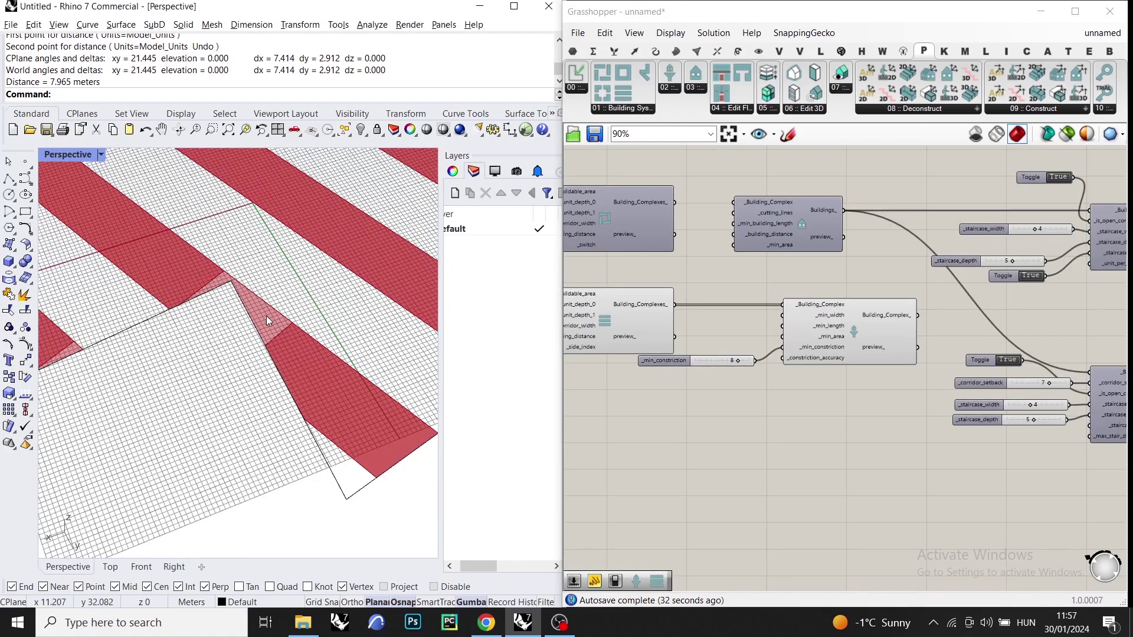
right_drag(266, 340, 361, 328)
scroll(362, 329, down, 6)
scroll(762, 276, up, 2)
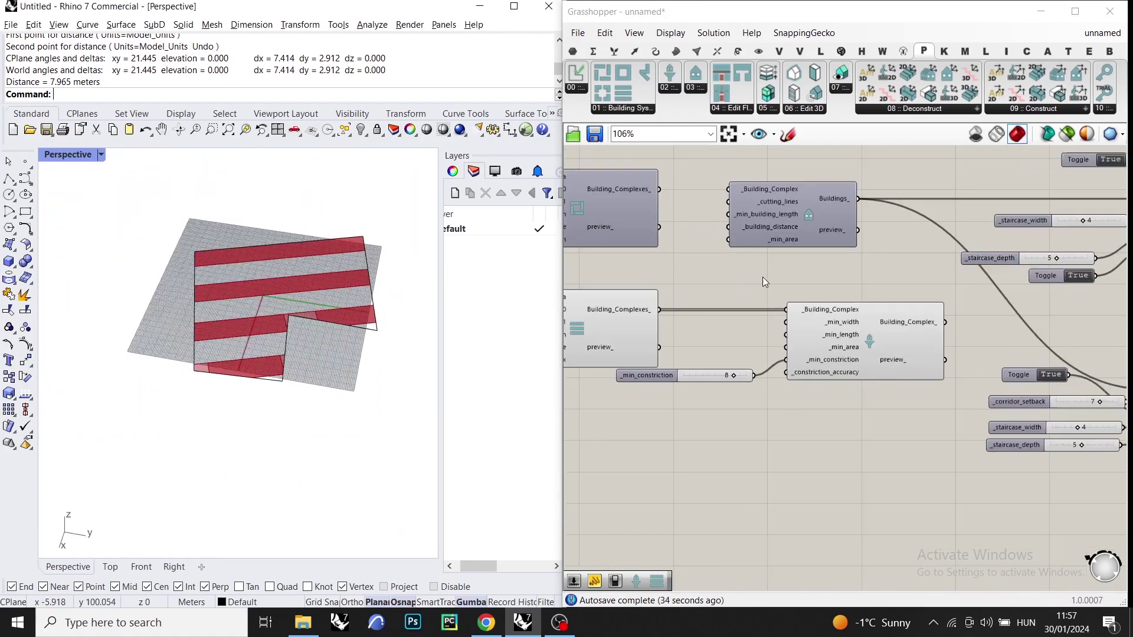
scroll(806, 269, down, 3)
drag(919, 286, 615, 419)
scroll(663, 315, down, 4)
drag(661, 331, 668, 349)
click(739, 328)
scroll(739, 328, up, 4)
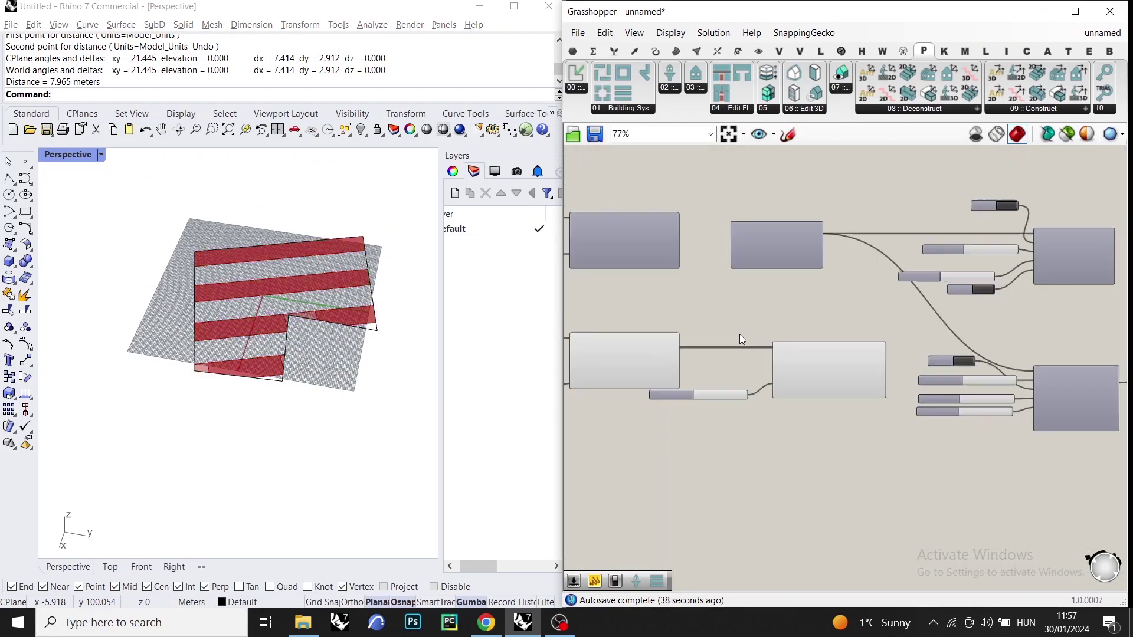
drag(702, 404, 661, 434)
drag(827, 366, 777, 363)
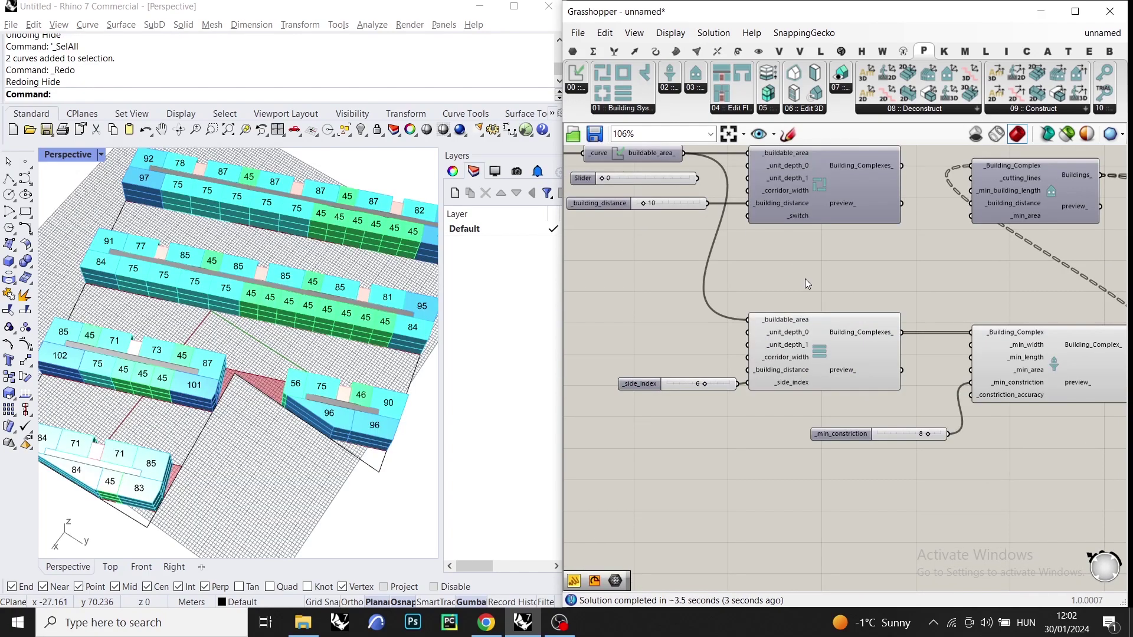
Set the _side_index slider of the parallel building component to 3.
scroll(805, 279, up, 3)
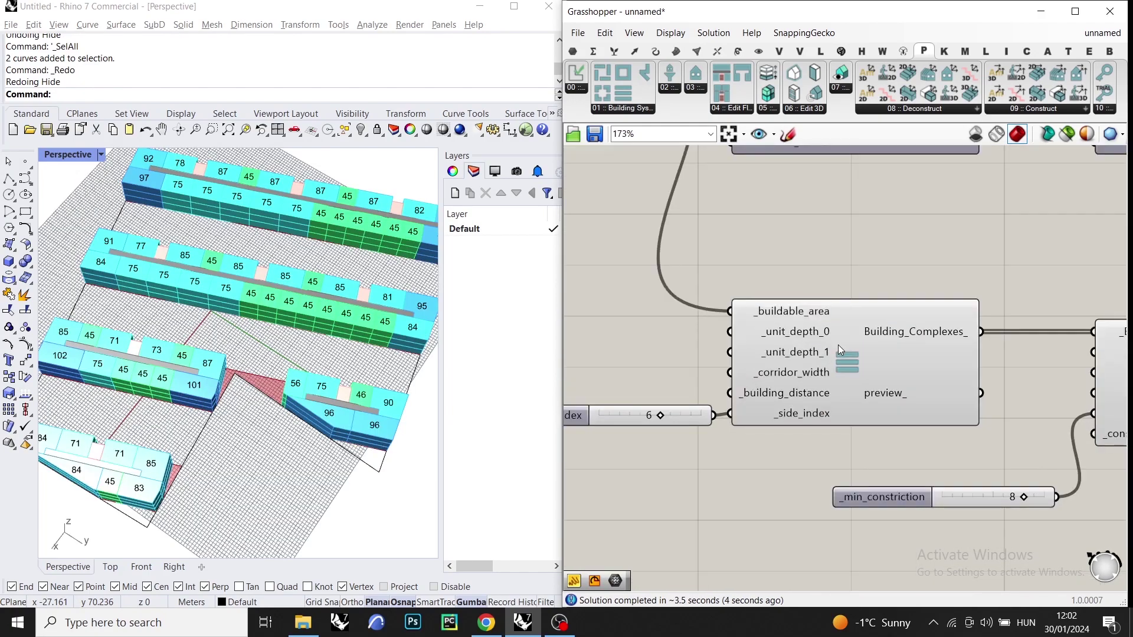
right_drag(816, 288, 808, 417)
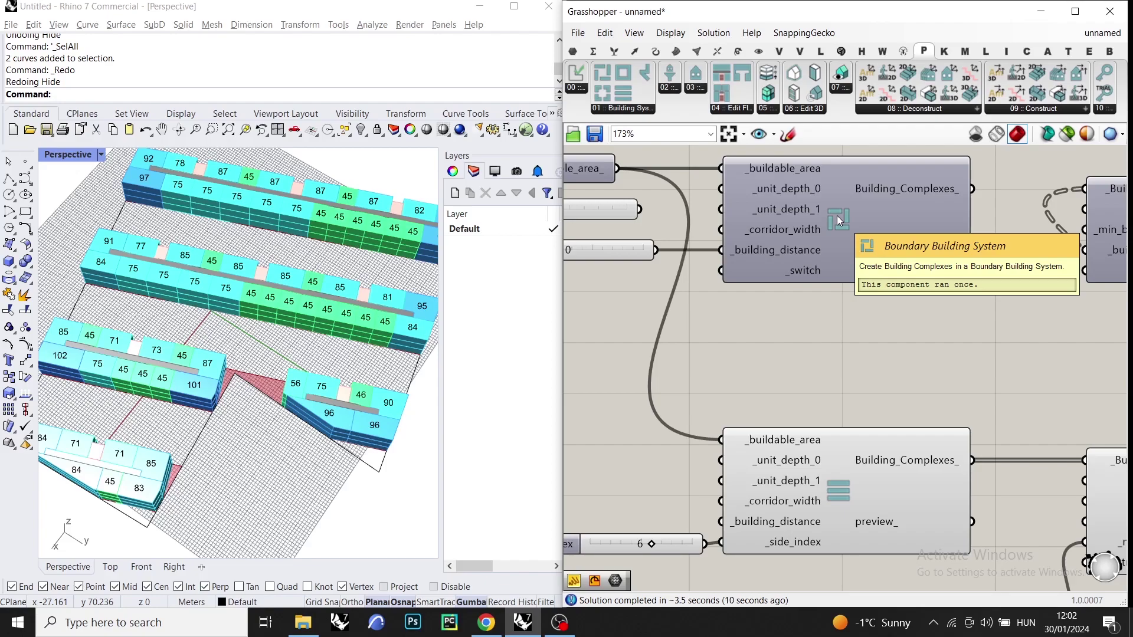
right_drag(763, 345, 816, 223)
right_drag(691, 390, 819, 298)
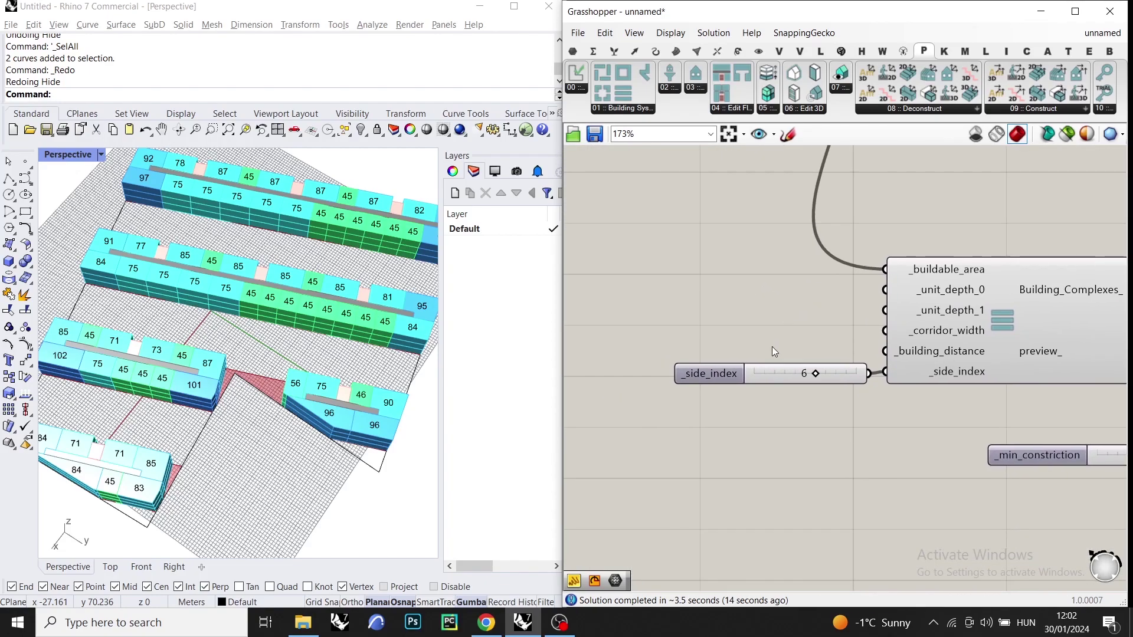
double_click(796, 375)
text(3)
key(Return)
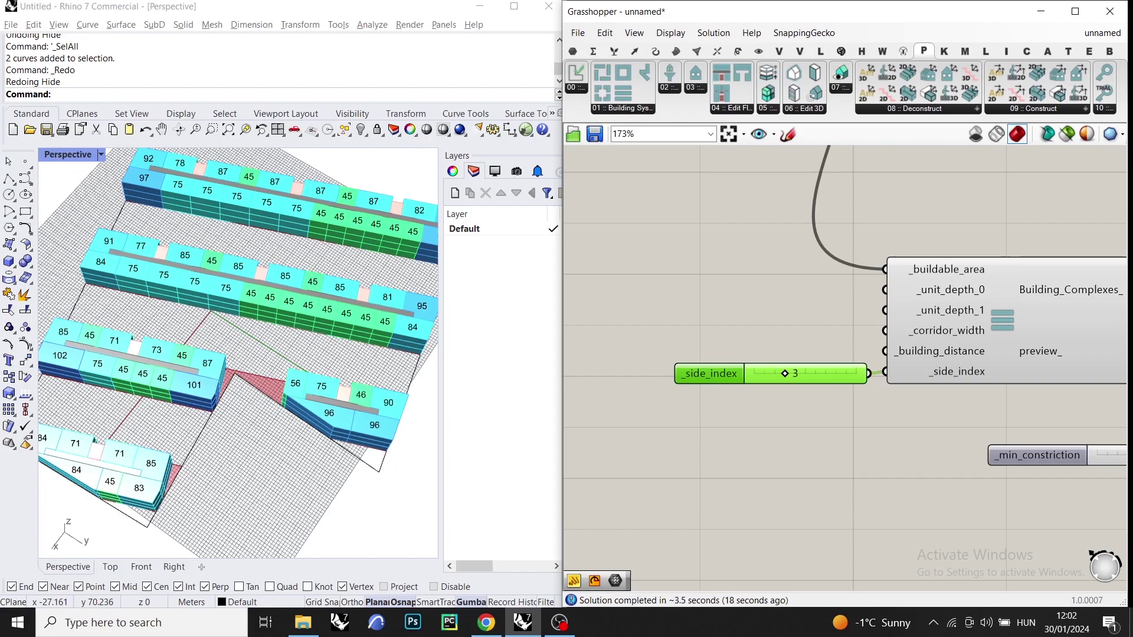
Add a number slider with value 0, connect it to the parallel building component's _unit_depth_0 input and align it with that input.
right_drag(841, 289, 817, 290)
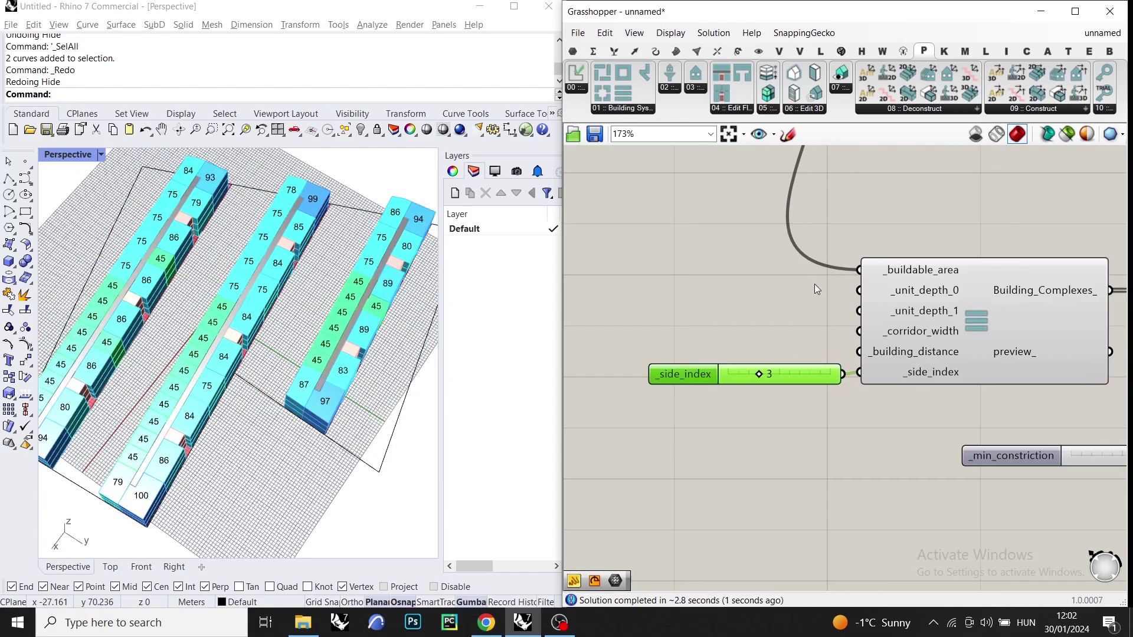
double_click(815, 284)
text(0)
key(Return)
drag(814, 285, 752, 302)
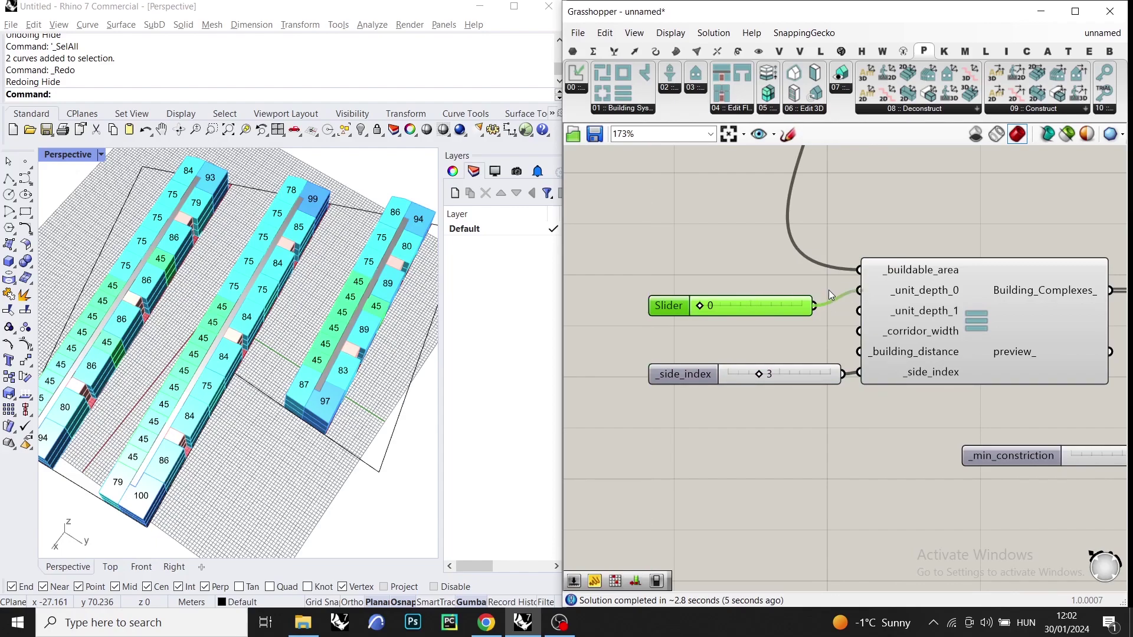
drag(829, 290, 828, 289)
right_drag(264, 311, 337, 314)
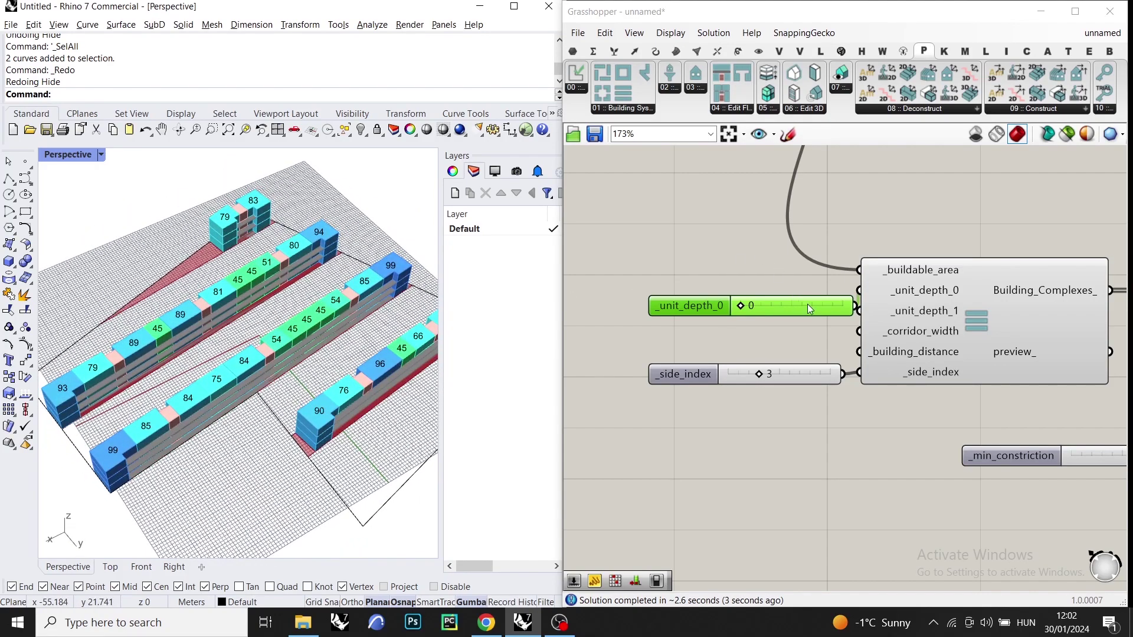
drag(806, 303, 747, 288)
Inspect the regenerated buildings and their corridor sides from several angles in the Perspective view.
right_drag(213, 371, 239, 376)
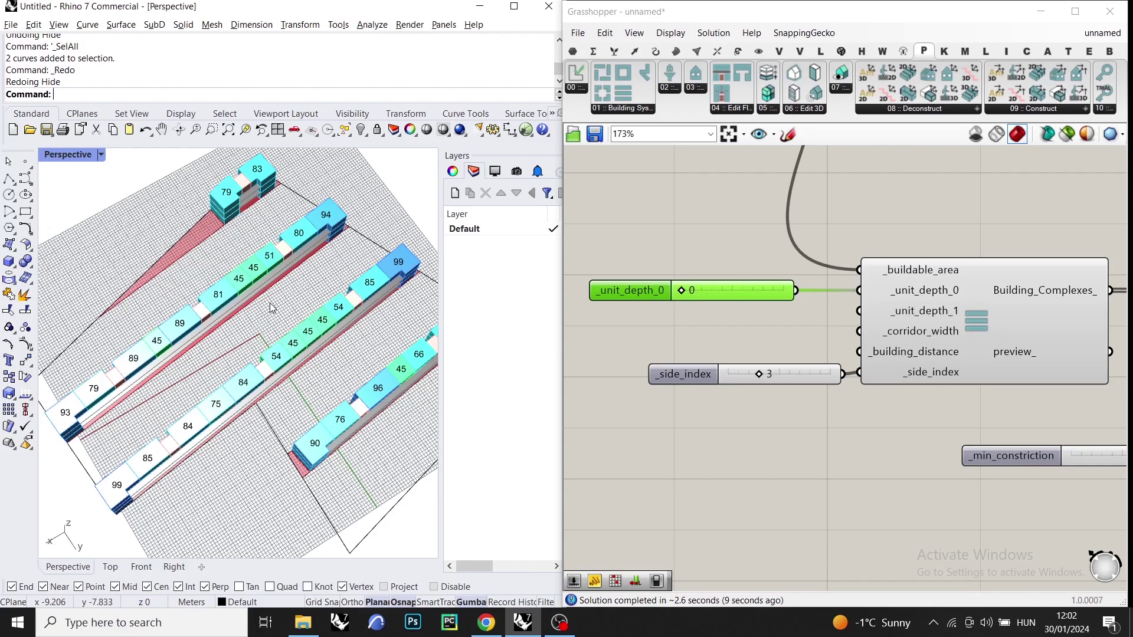
scroll(239, 281, up, 7)
right_drag(239, 281, 283, 269)
scroll(209, 332, up, 7)
right_drag(209, 332, 383, 305)
scroll(382, 305, down, 5)
right_drag(236, 355, 260, 307)
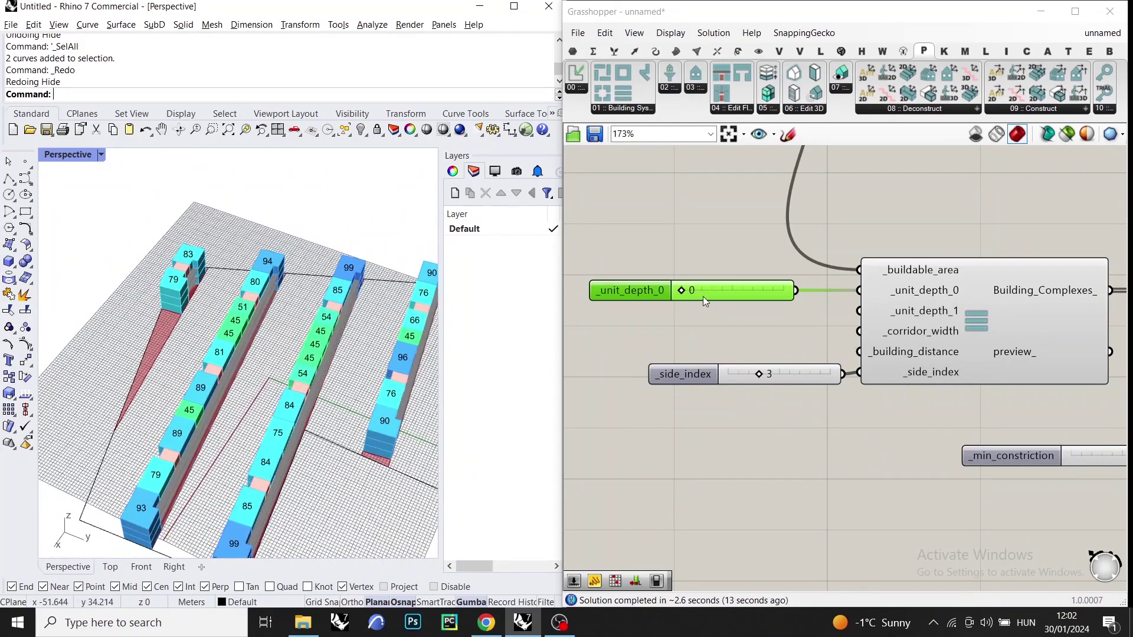
Add a number slider with value 15, connect it to the parallel building component's _building_distance input and align it with that input.
double_click(711, 339)
text(15)
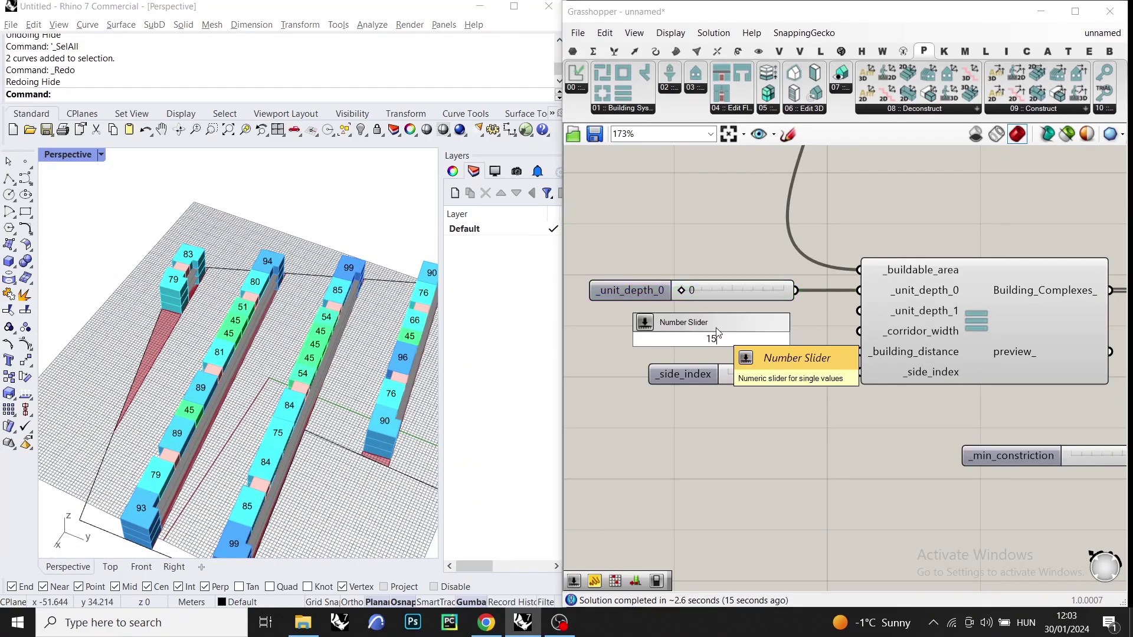
key(Return)
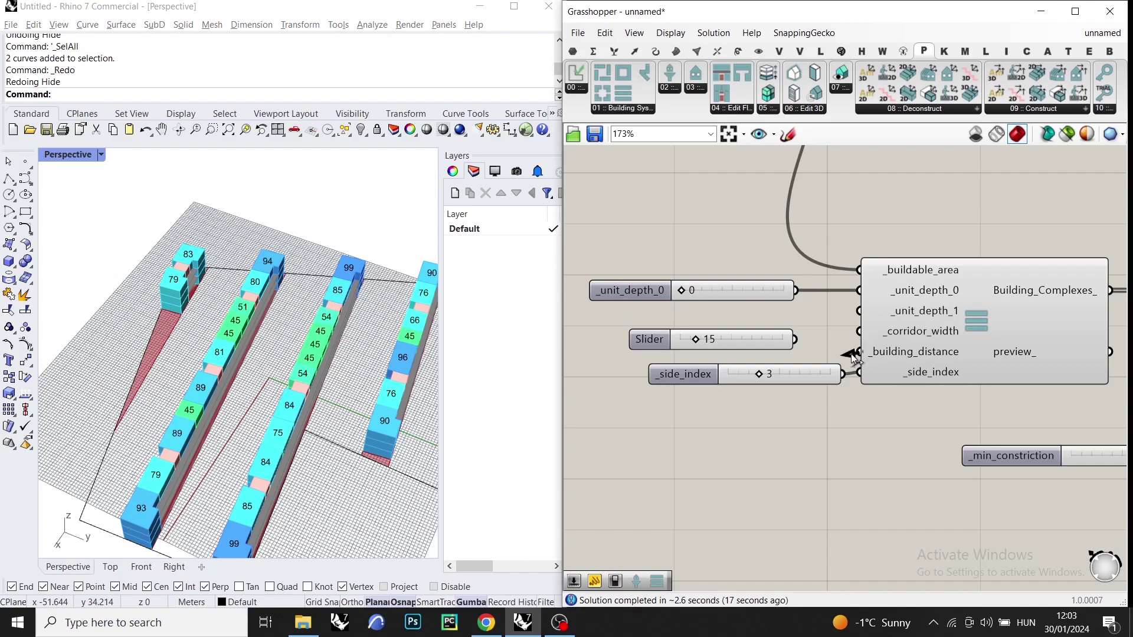
drag(805, 336, 805, 338)
right_drag(132, 306, 274, 342)
scroll(350, 311, down, 2)
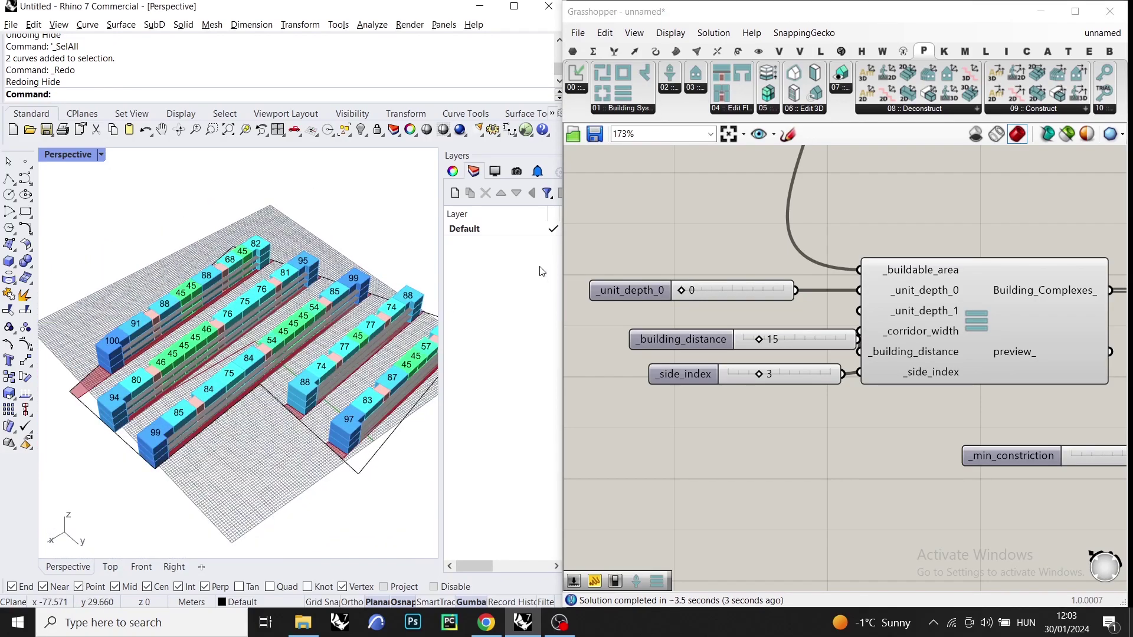
right_drag(926, 253, 849, 263)
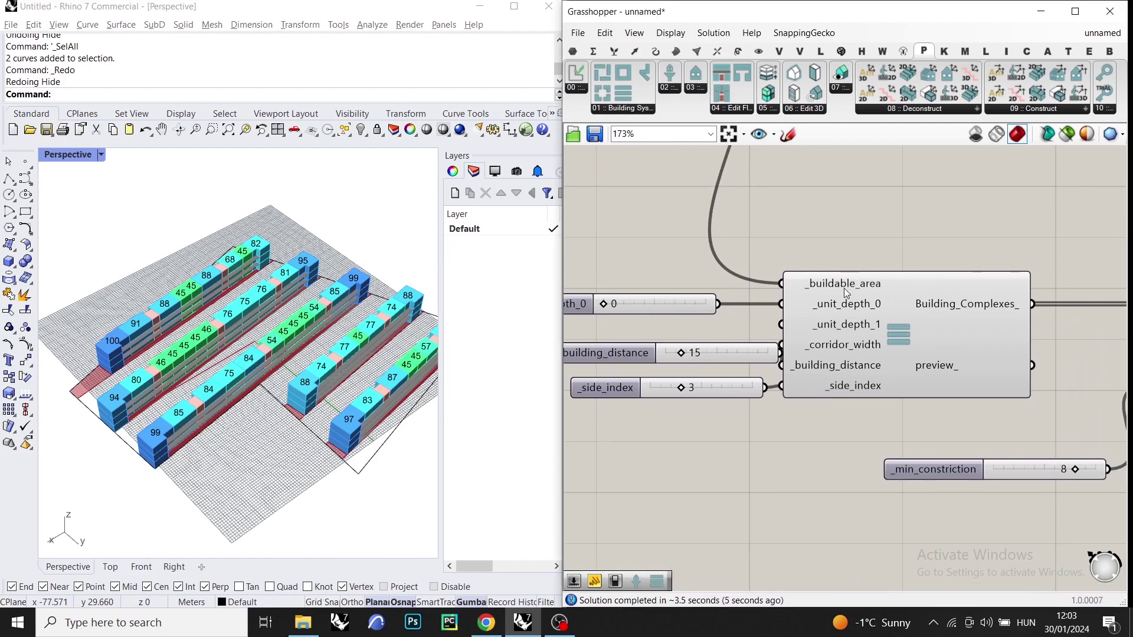
drag(760, 346, 719, 359)
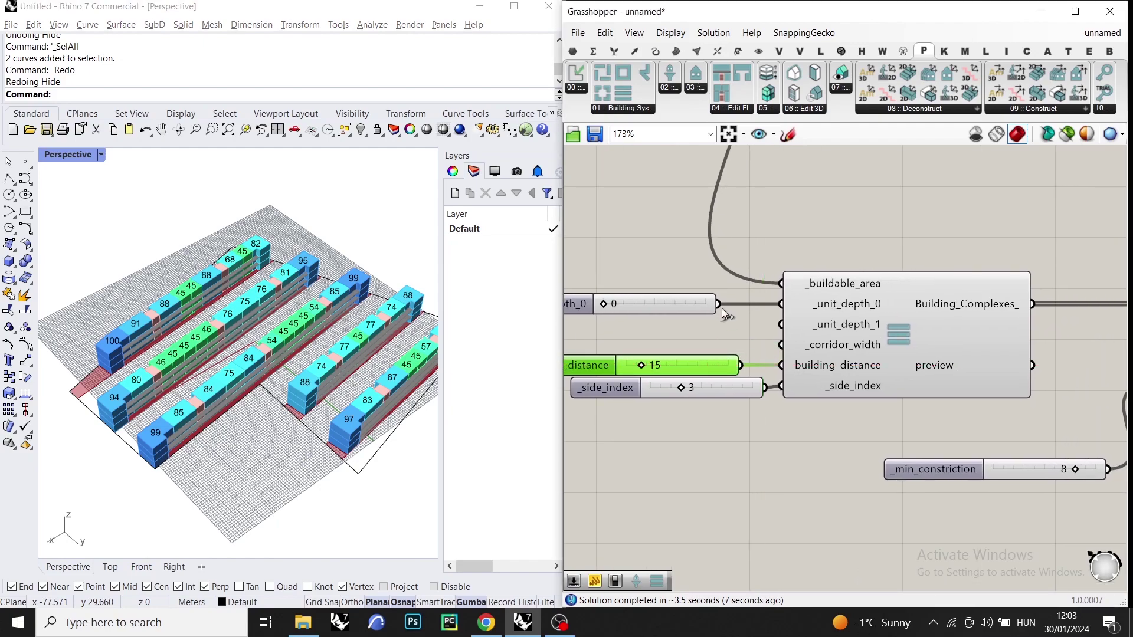
click(713, 335)
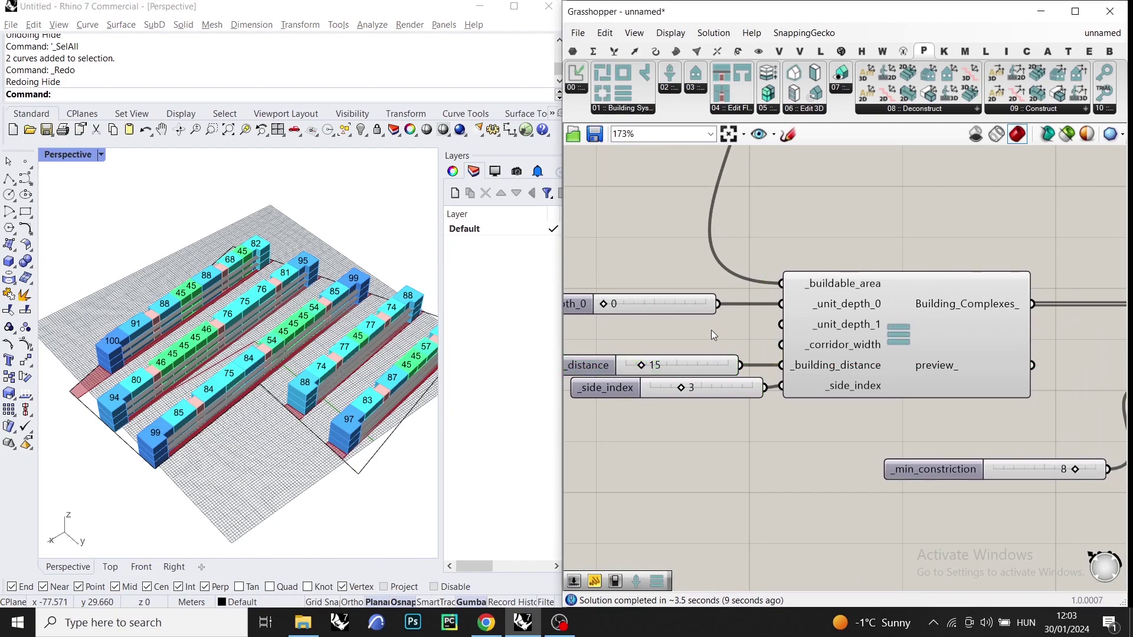